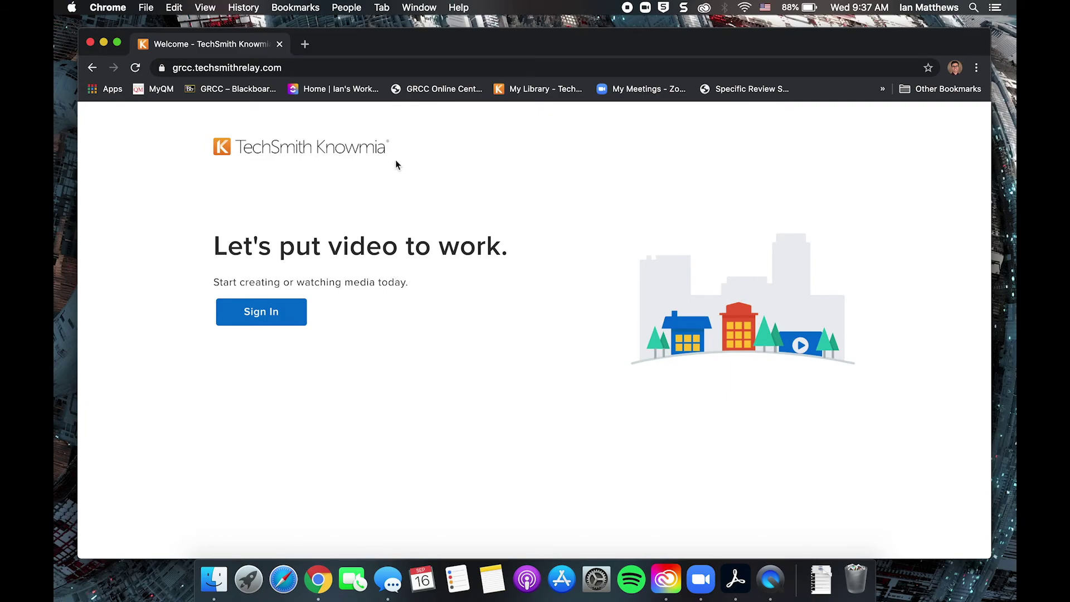
Step: Sign in to the college Knowmia account by entering the account password
left_click(262, 312)
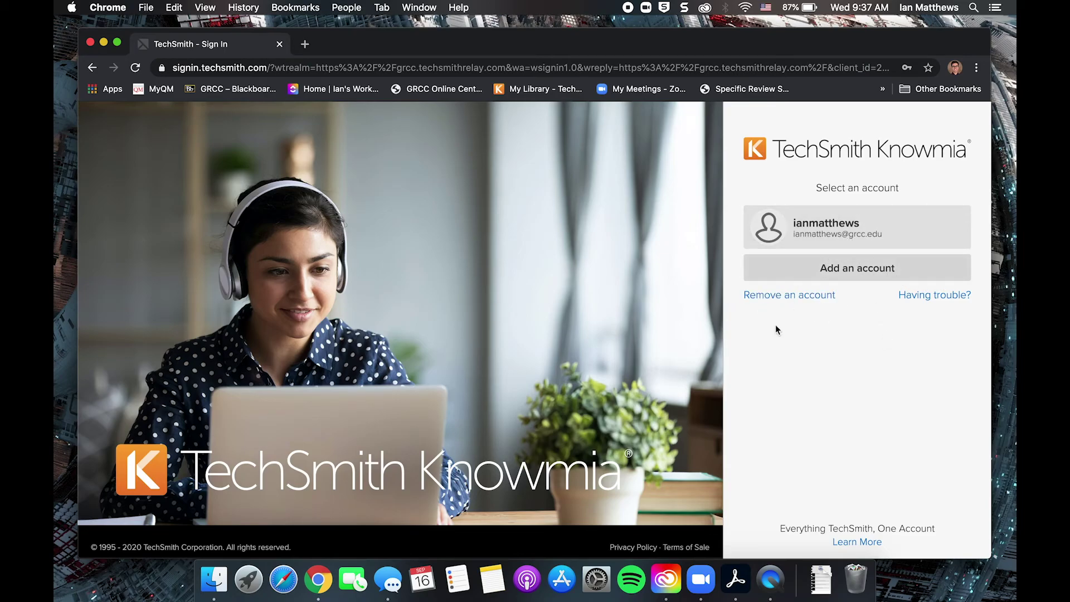
type("•••••••")
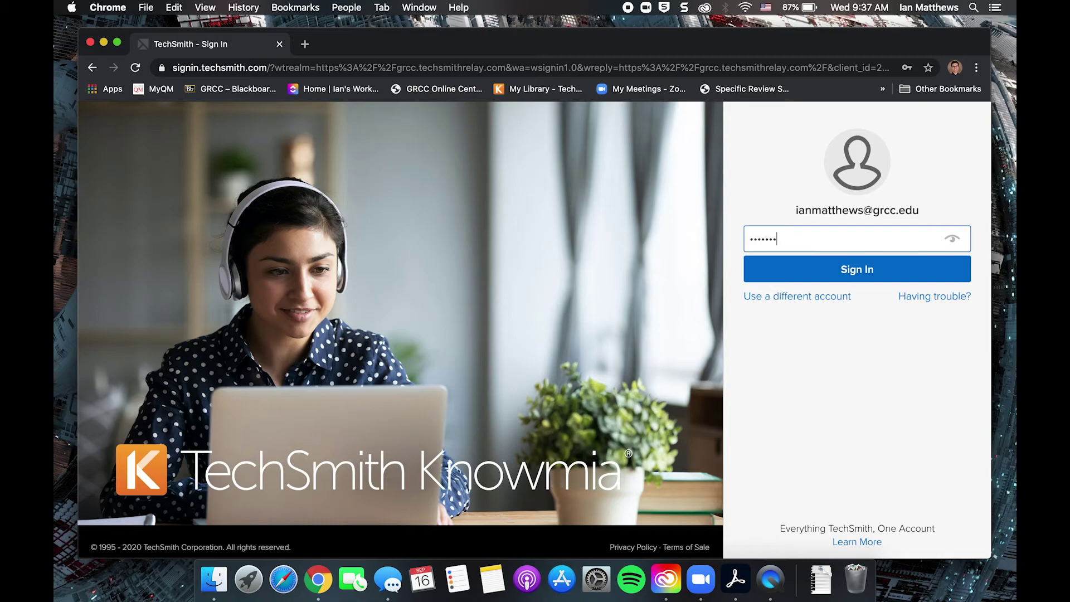
type("•••")
key("Return")
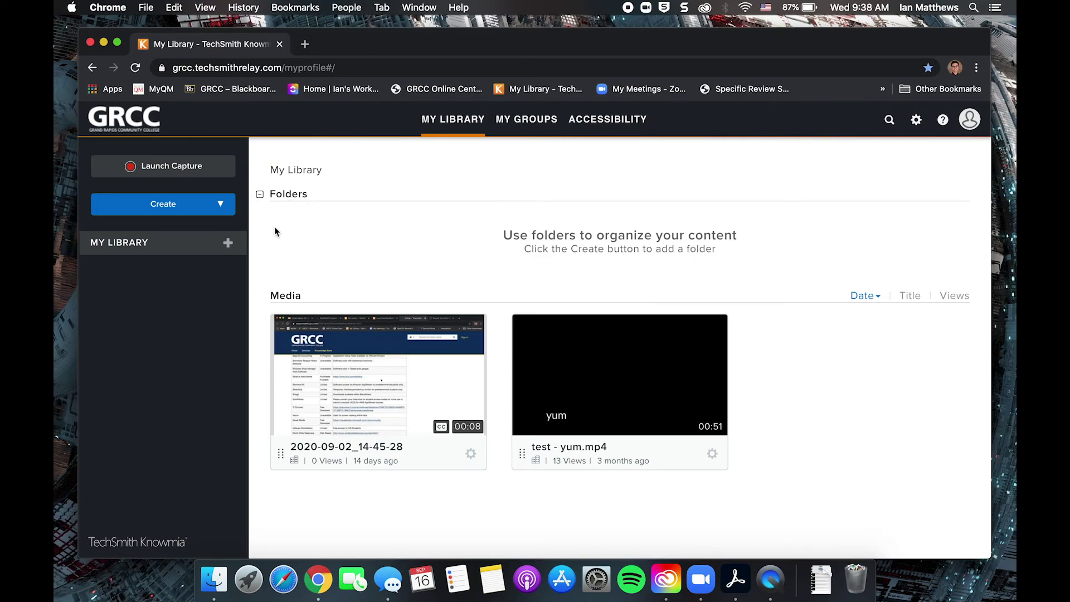
Step: Check the Create menu, then start Launch Capture in a new tab
left_click(222, 206)
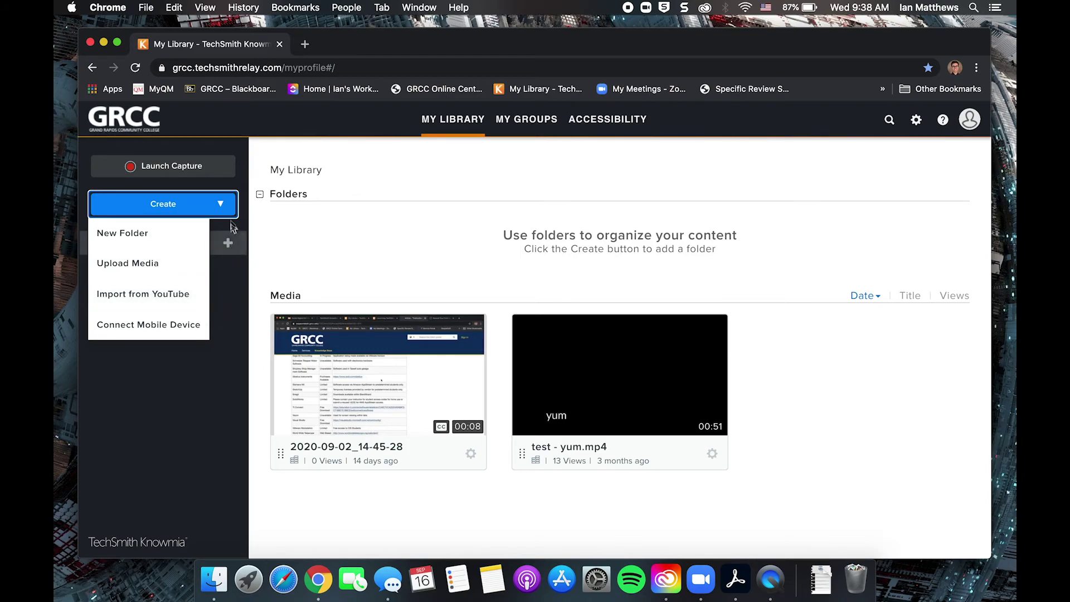
left_click(220, 207)
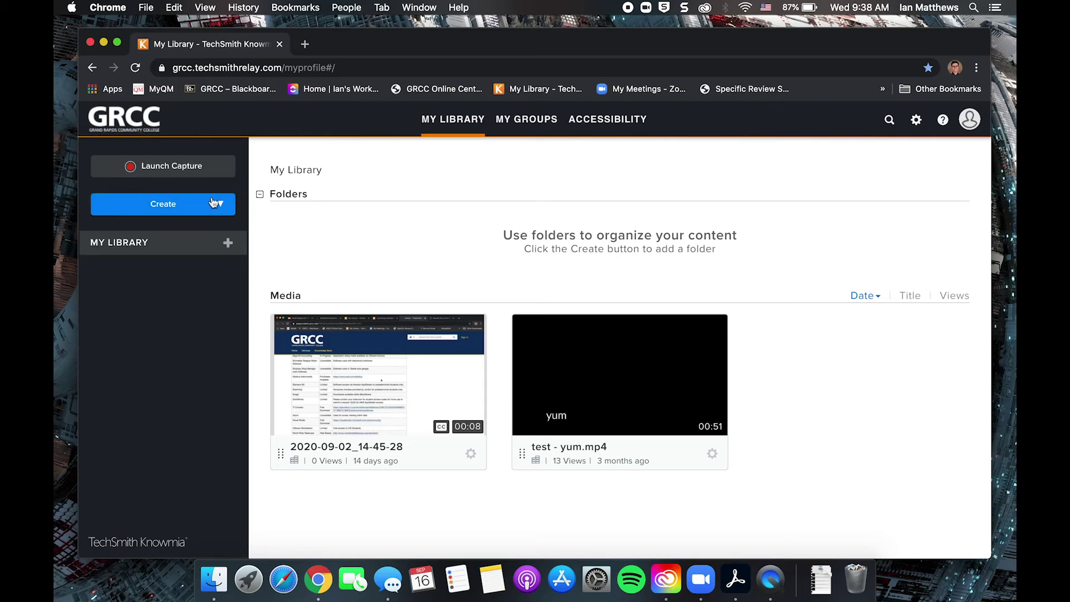
left_click(167, 173)
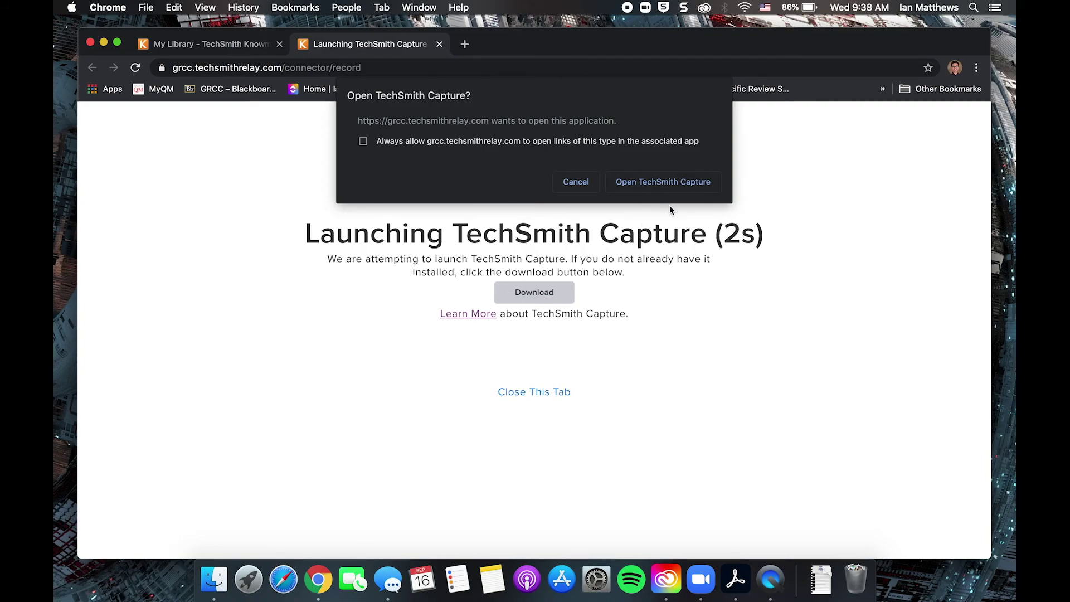
Step: Allow Chrome to open the TechSmith Capture recorder
left_click(660, 189)
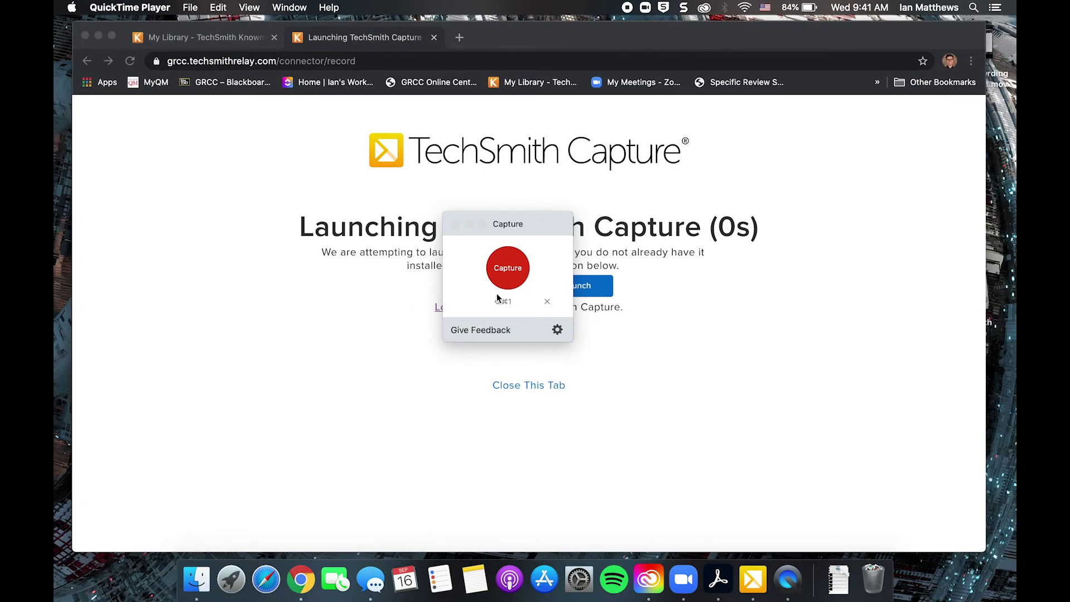
Step: Set the capture area to Fullscreen (1,440 x 900) after trying a custom region, then start recording
left_click(497, 271)
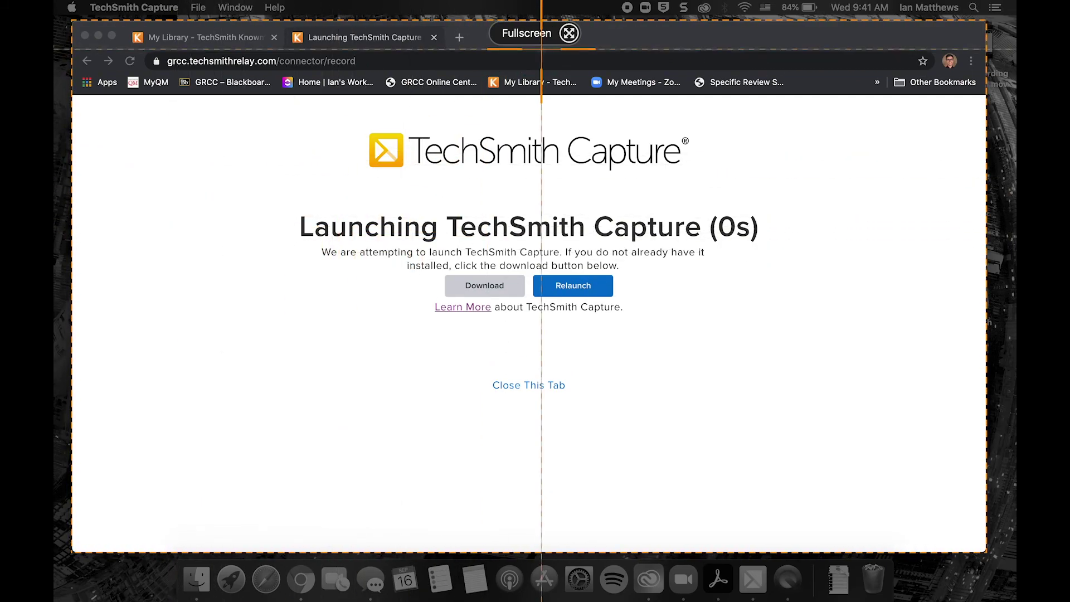
left_click(534, 35)
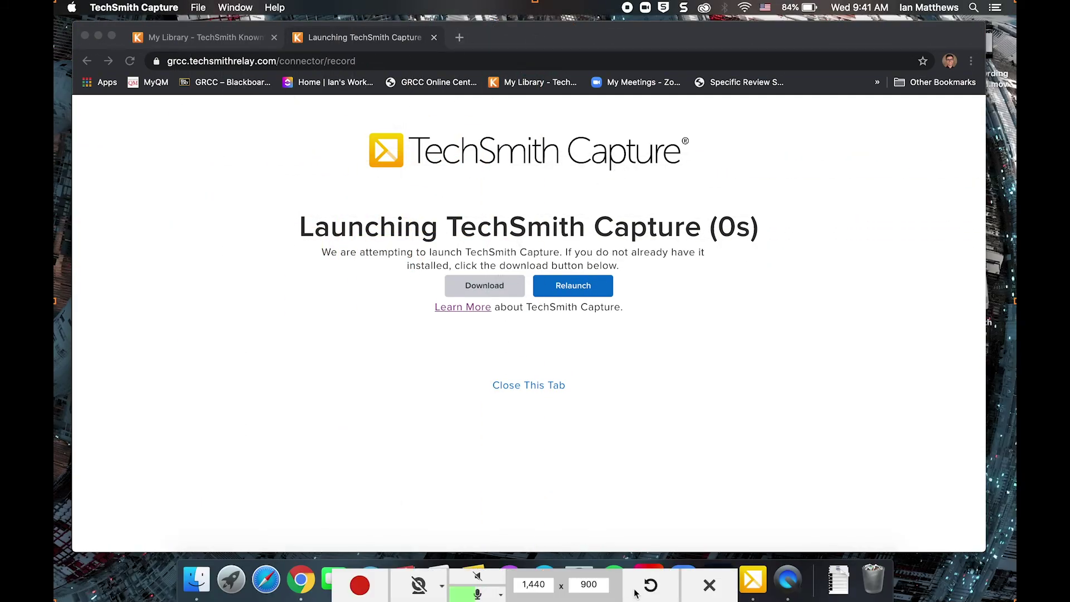
left_click(651, 584)
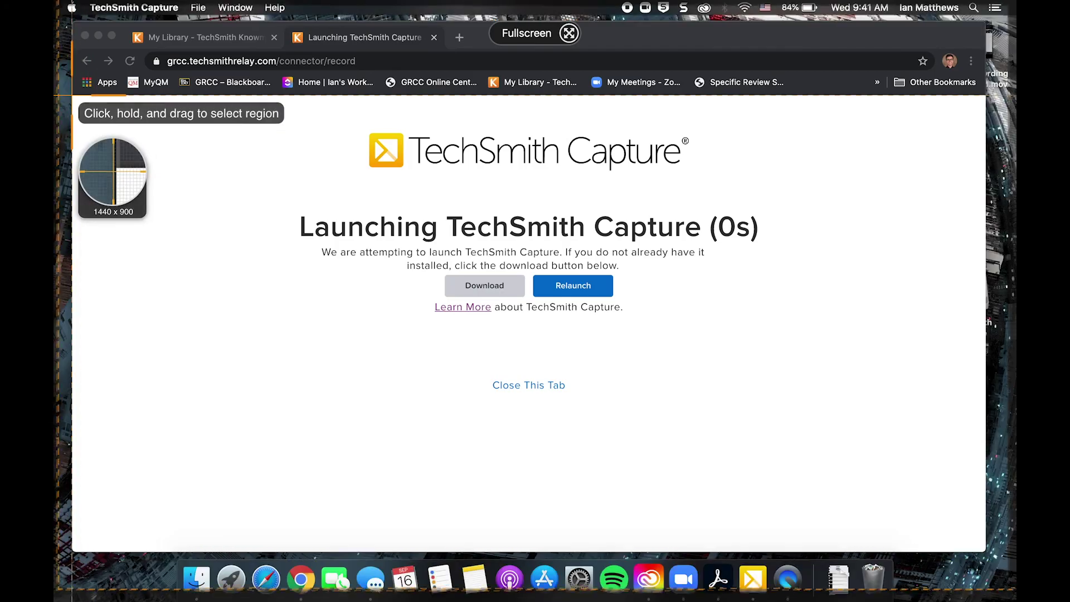
left_click_drag(73, 96, 986, 552)
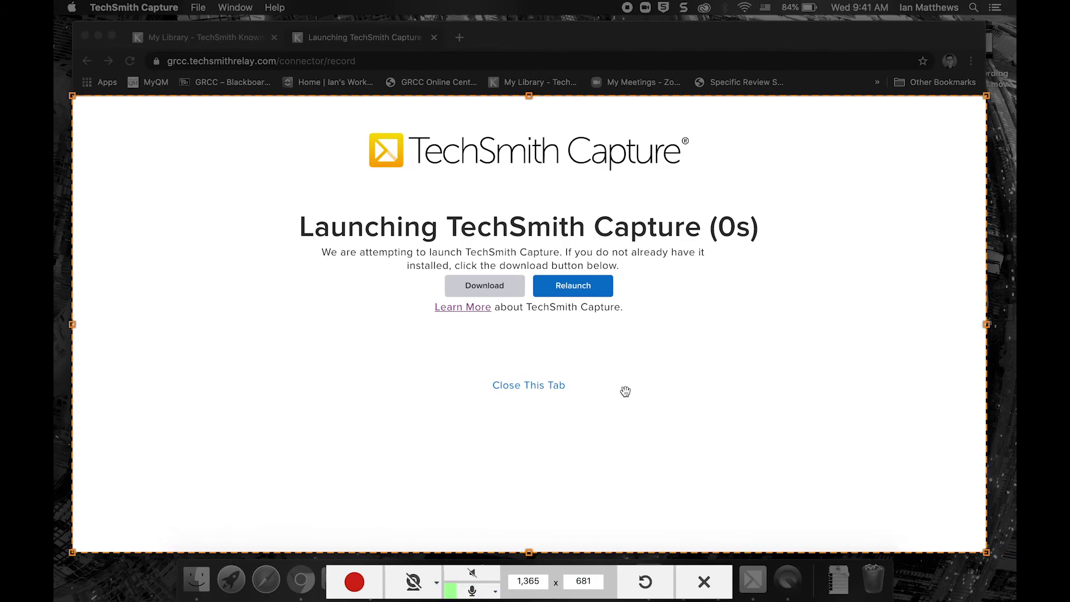
left_click(645, 581)
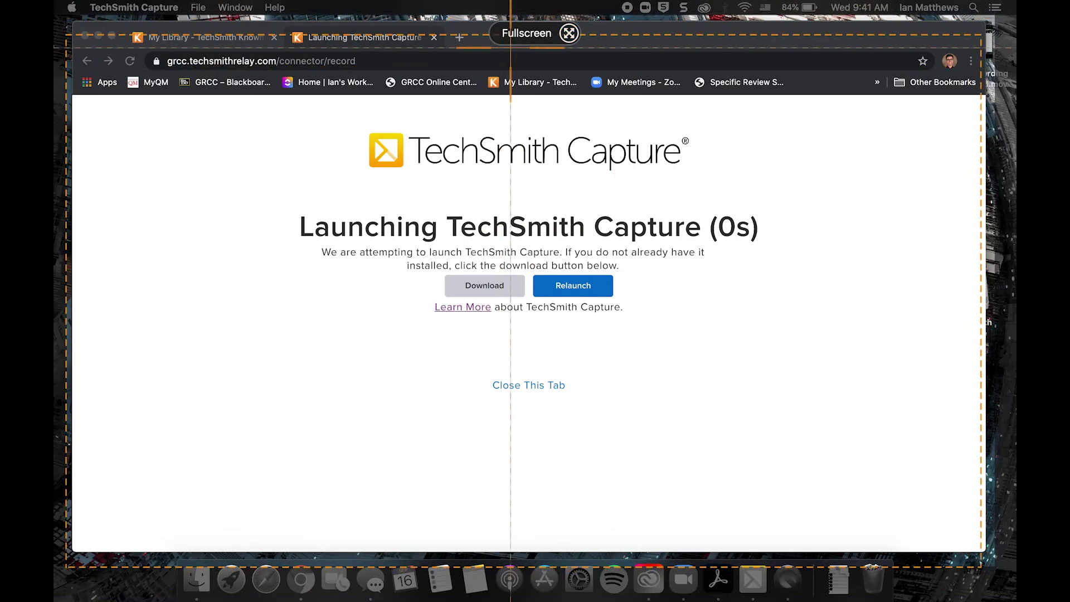
left_click(522, 40)
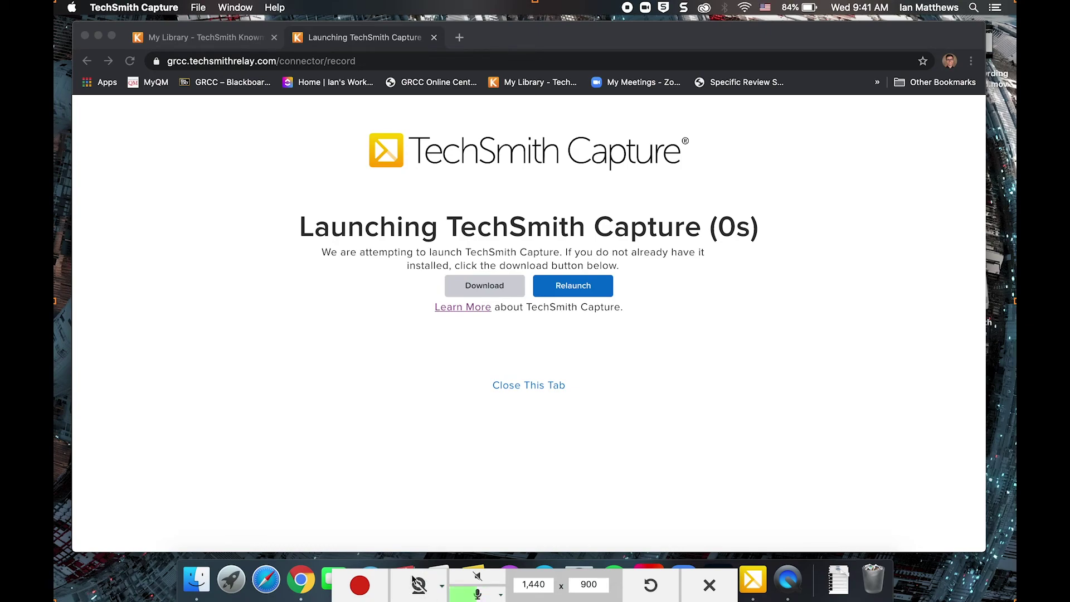
left_click(370, 586)
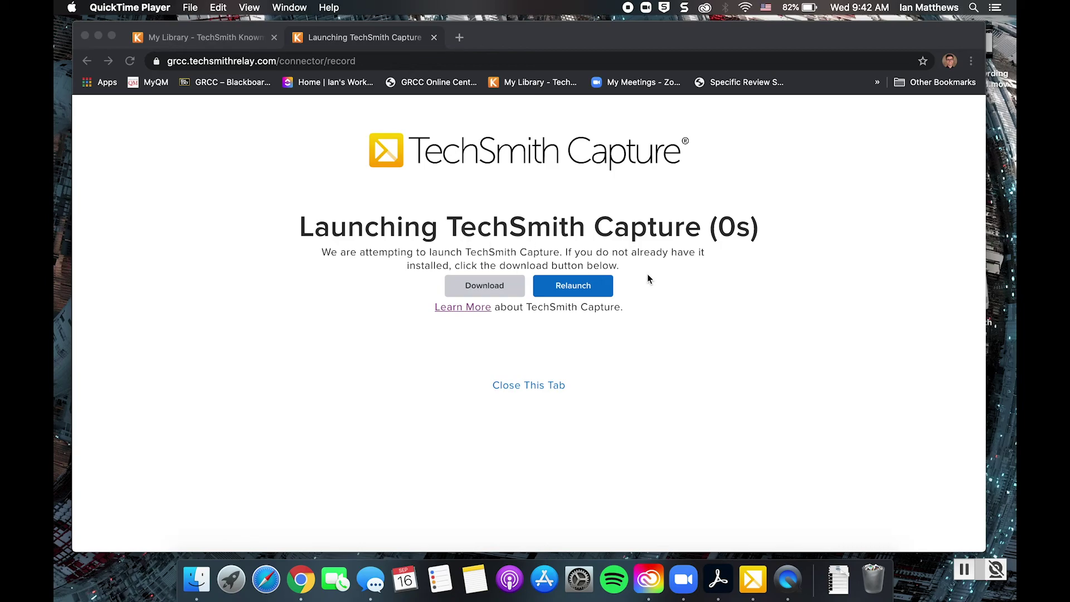
Step: Turn on the webcam, pause, and stop the recording at 21 seconds
left_click(998, 570)
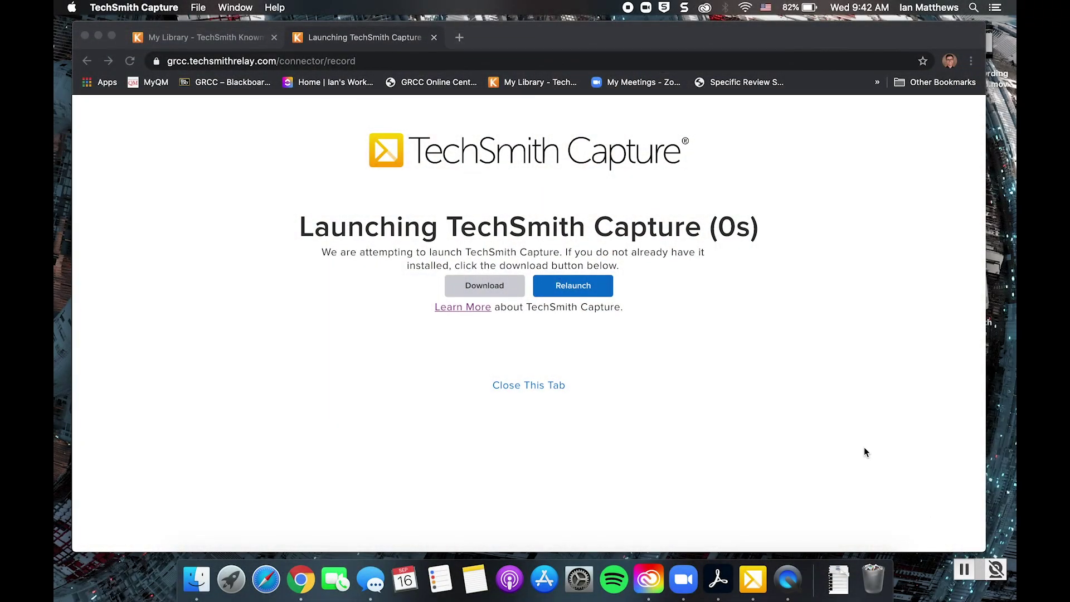
left_click(968, 572)
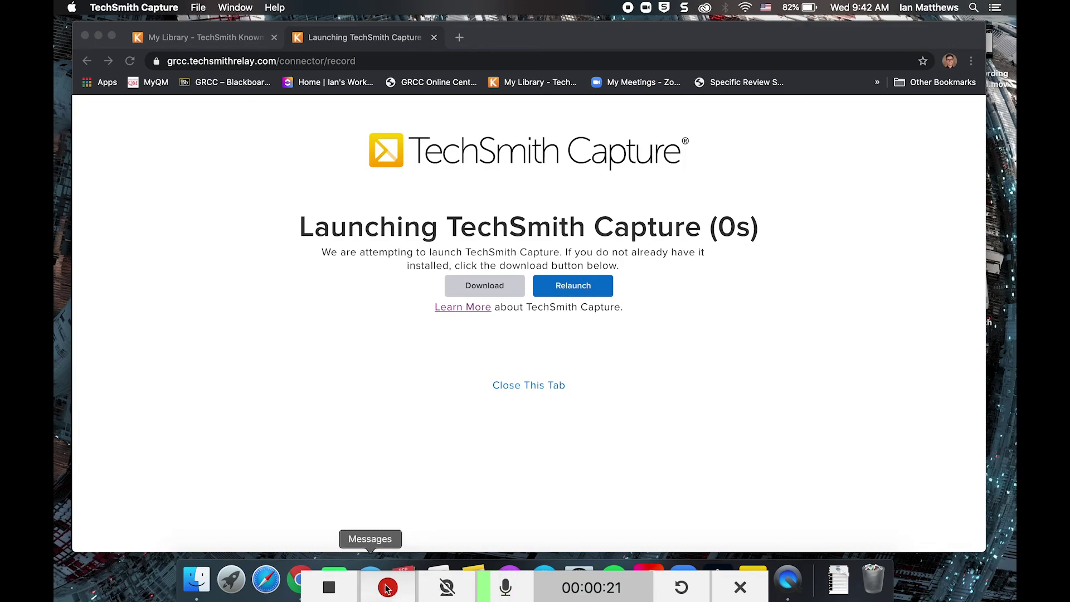
left_click(330, 588)
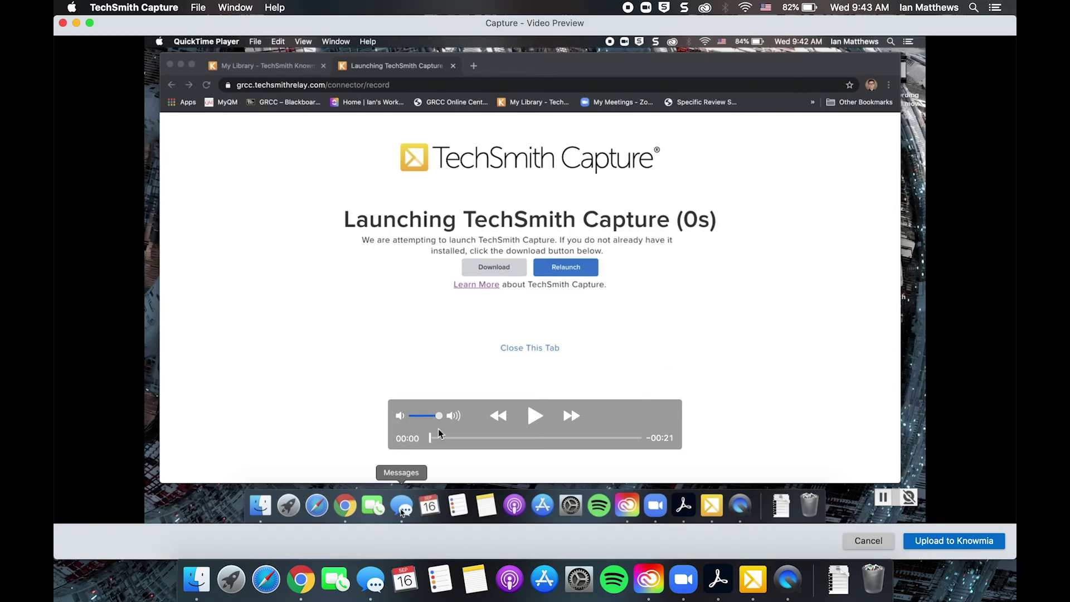
Step: Scrub through the preview and upload the clip to Knowmia
mouse_move(431, 440)
left_mouse_down()
mouse_move(490, 452)
mouse_move(617, 439)
mouse_move(433, 434)
left_mouse_up()
left_click(932, 540)
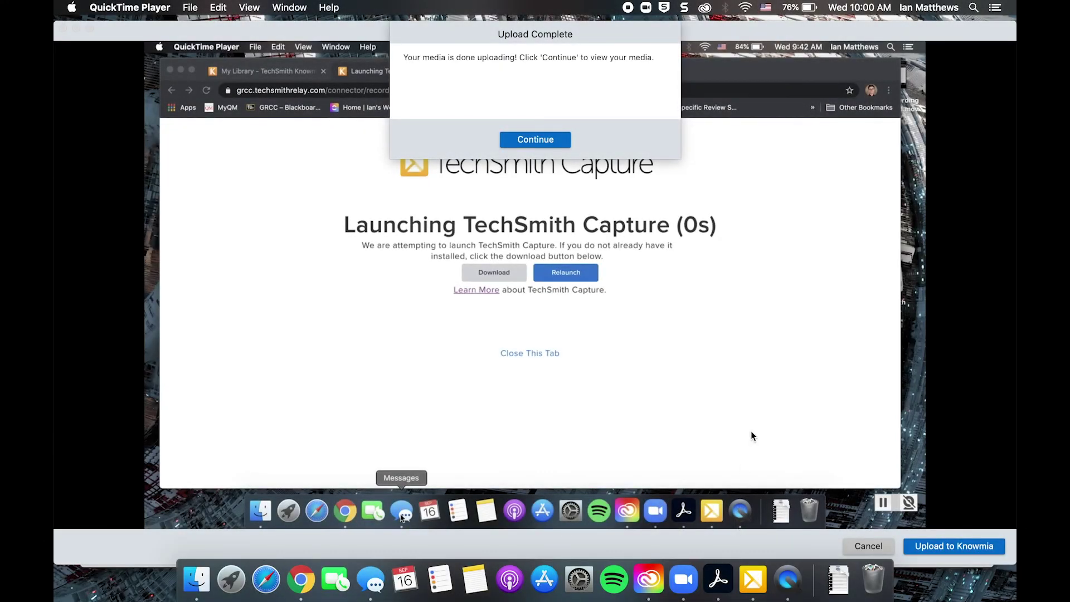
Step: Go to the uploaded video's page in Knowmia and scroll down to its details
left_click(538, 138)
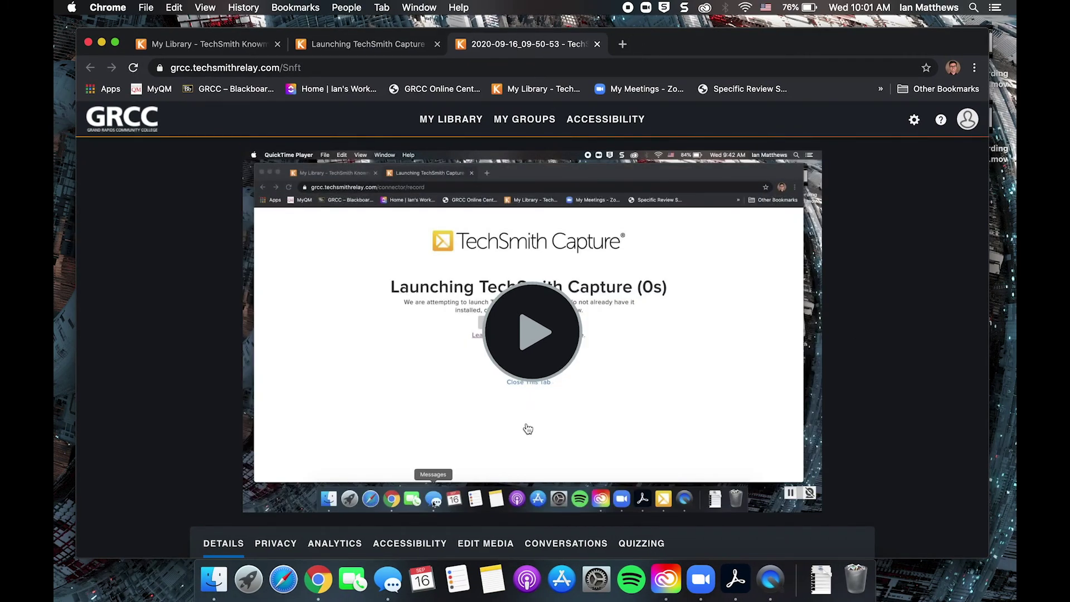
scroll(528, 429, "down", 6)
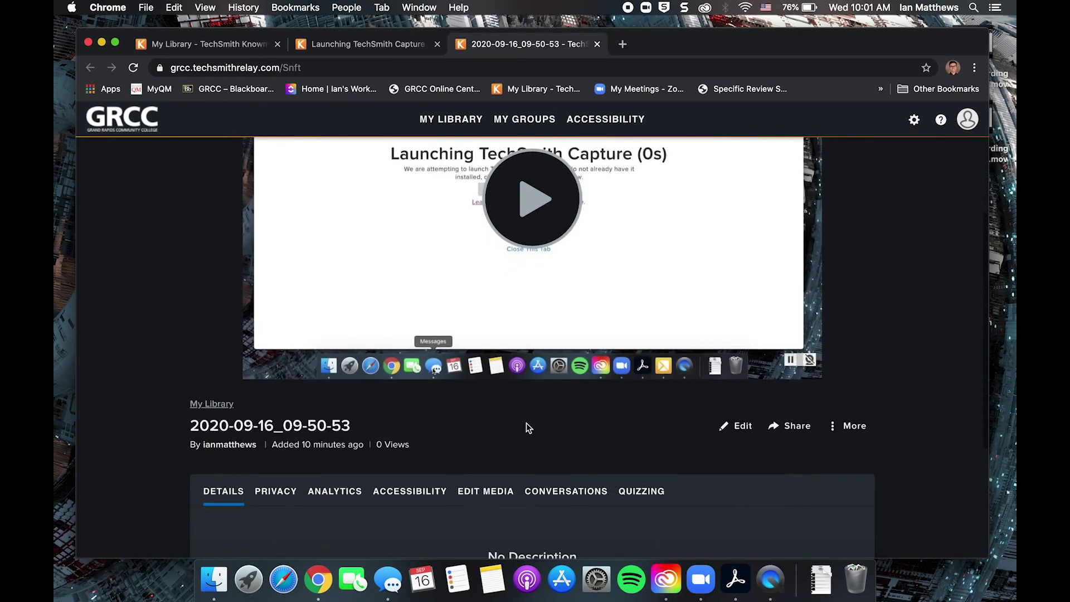
right_click(527, 412)
left_click(497, 390)
scroll(497, 393, "down", 5)
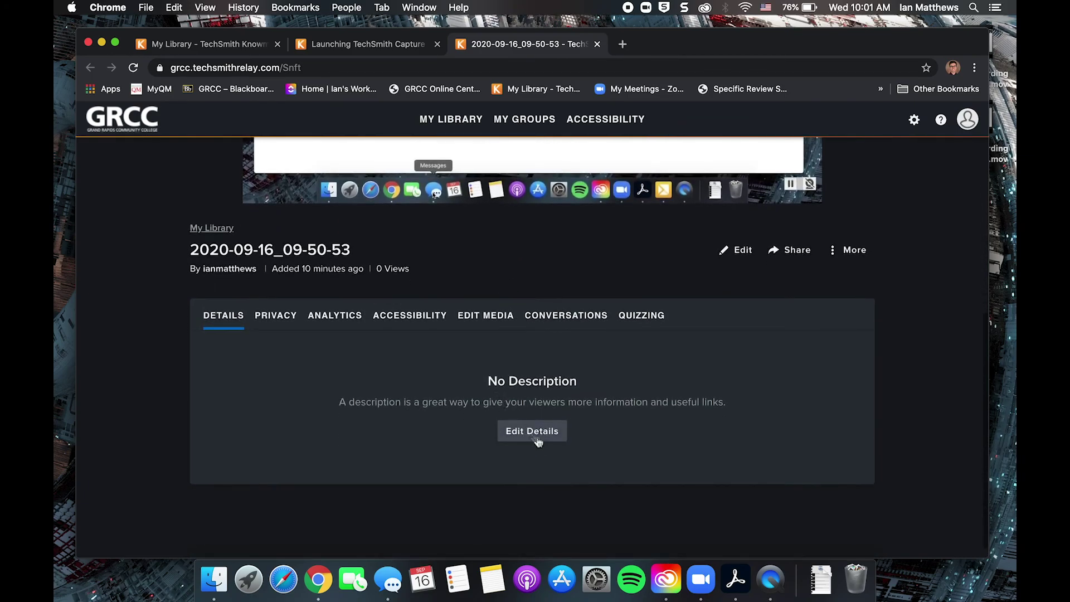
Step: Set title 'Week 1 Lecture' and description 'Lecture on the writing process', keeping it in My Library
left_click(532, 433)
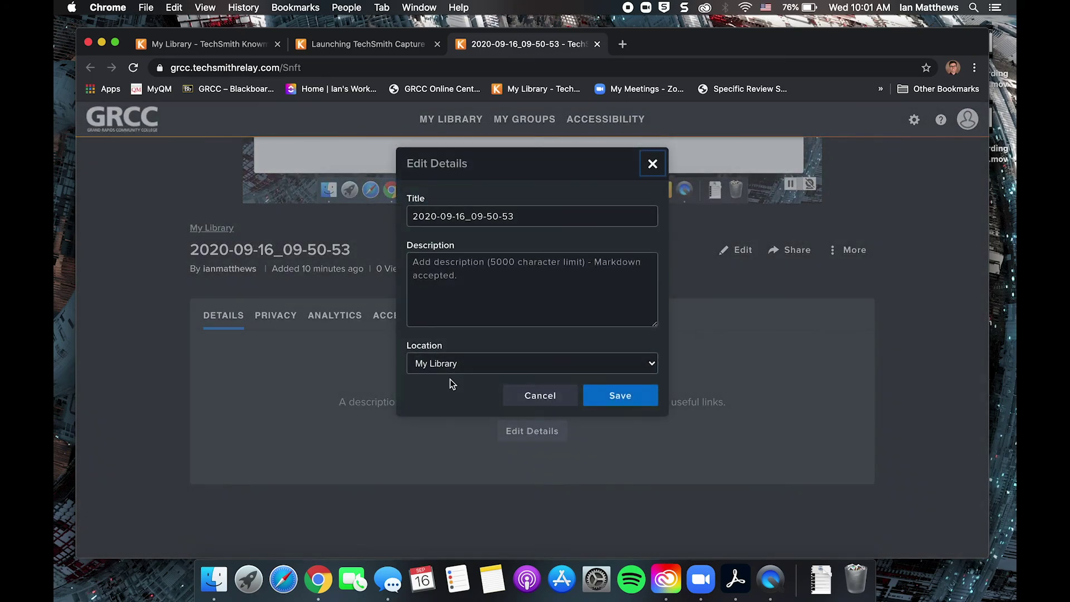
left_click(523, 217)
left_click_drag(524, 217, 396, 215)
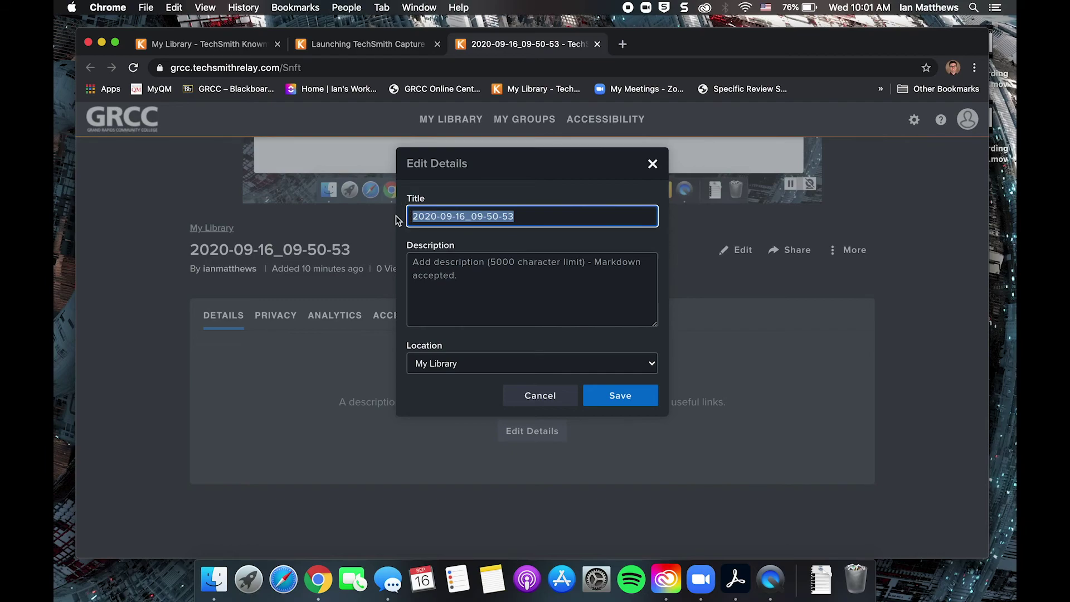
type("Week ")
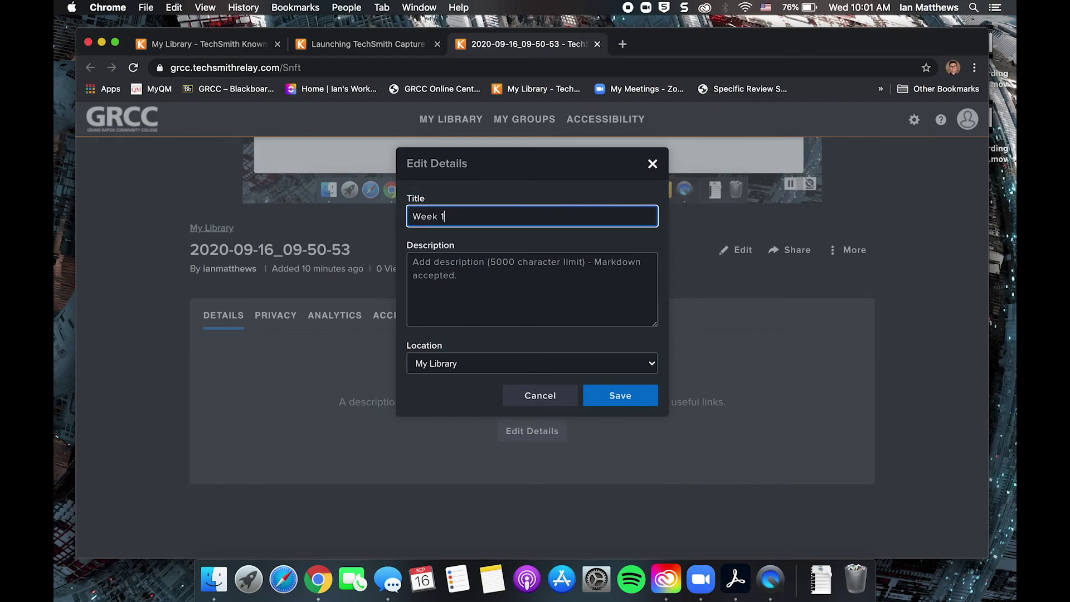
type("1 Lecture")
left_click(472, 266)
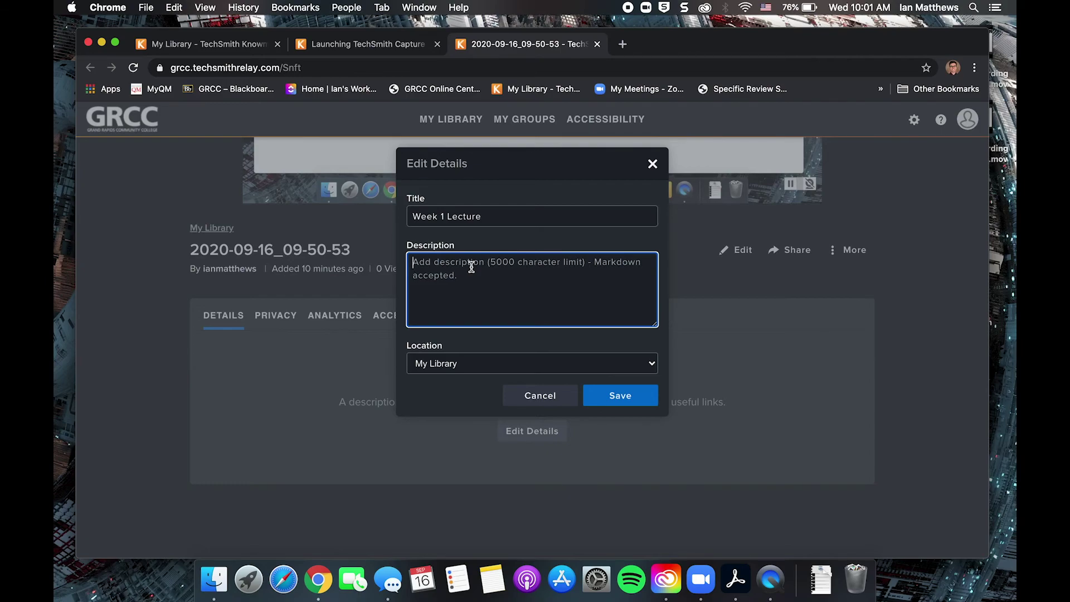
type("Lecture on the ")
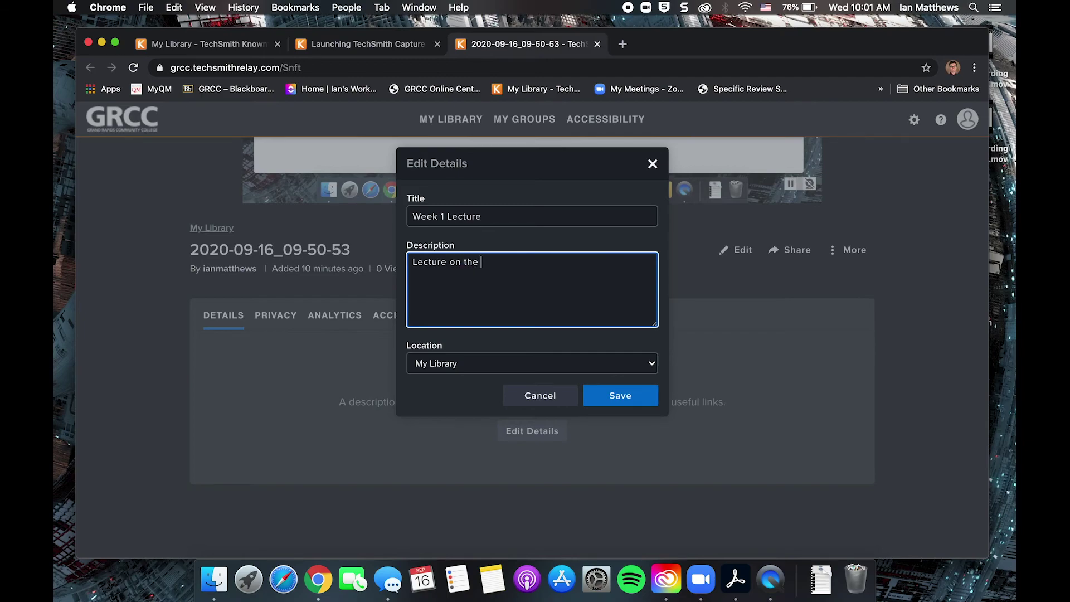
type("writing process")
left_click(636, 365)
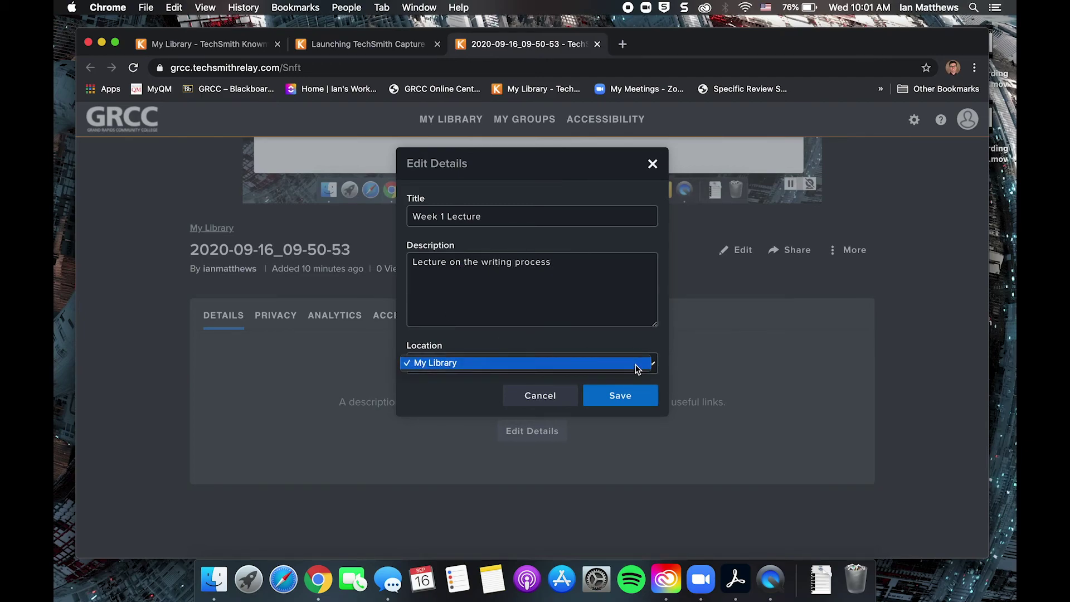
left_click(517, 364)
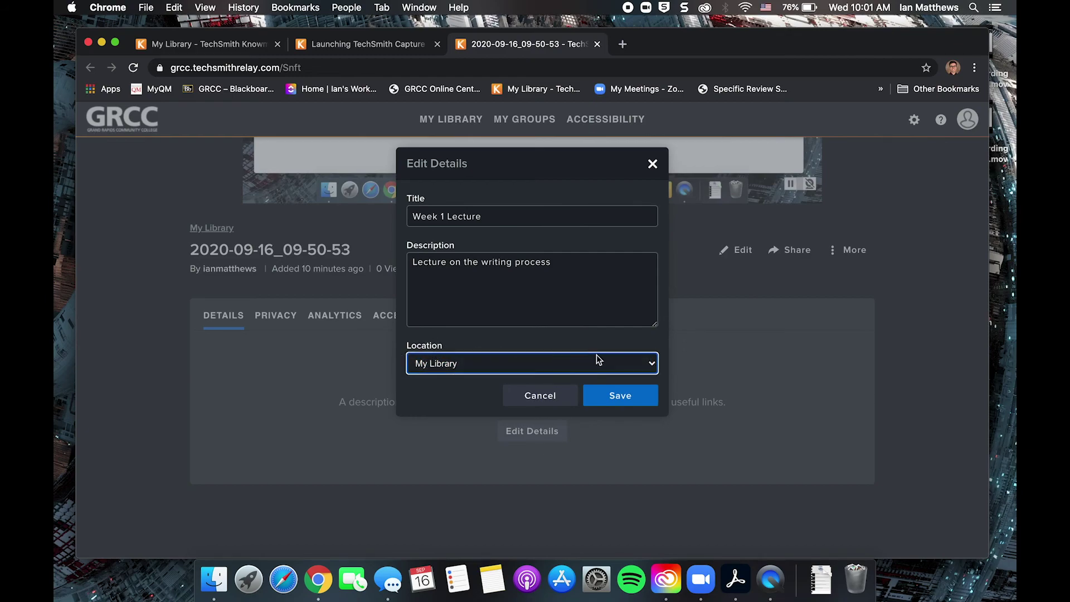
left_click(625, 400)
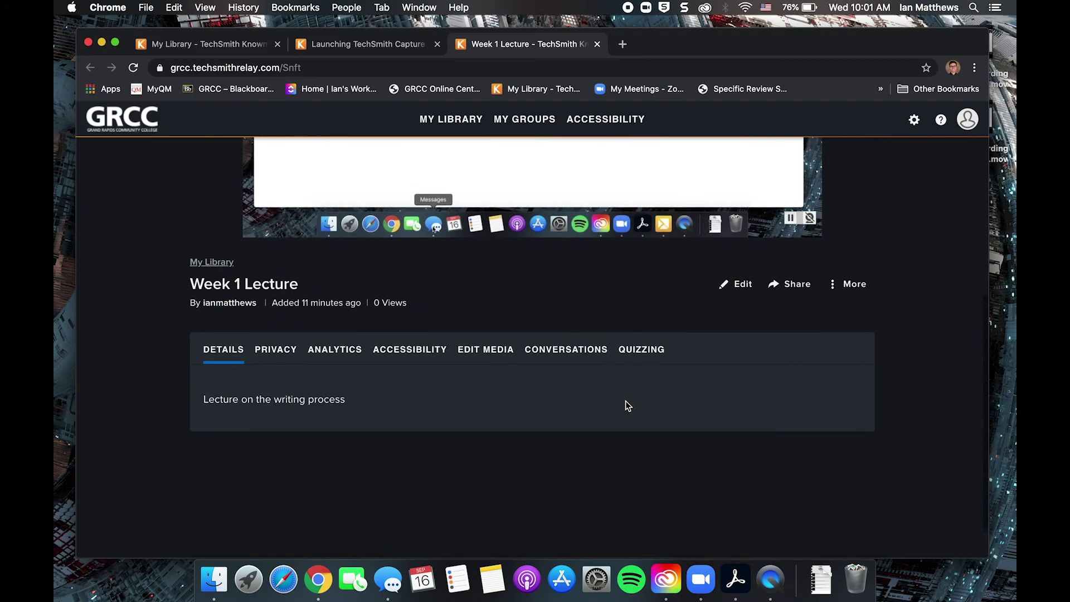
Step: Load the Week 1 Lecture clip directly into the Video Editor from Edit Media
left_click(479, 354)
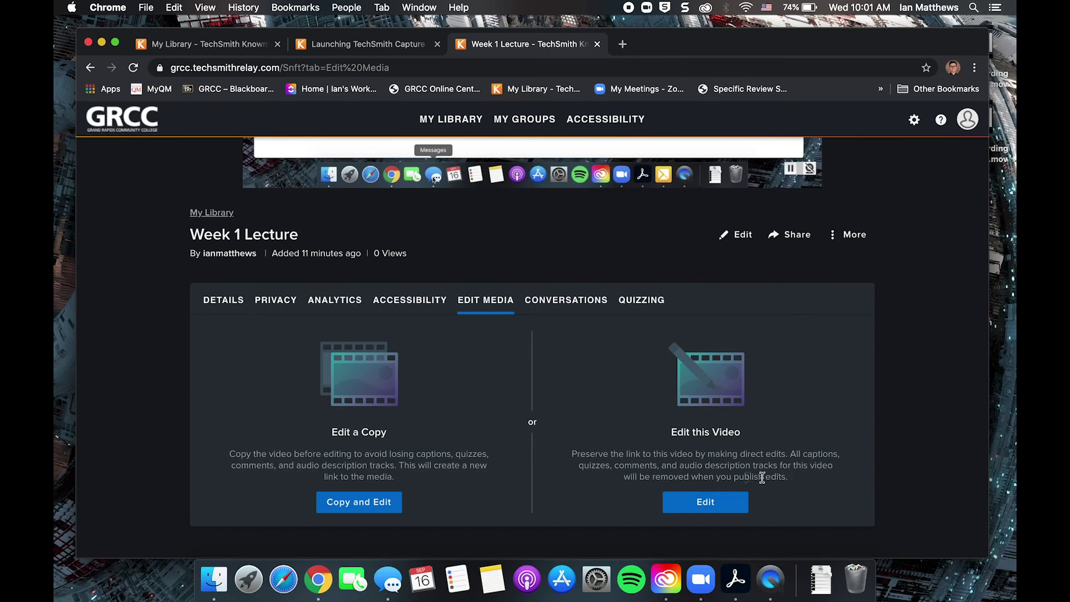
left_click(707, 504)
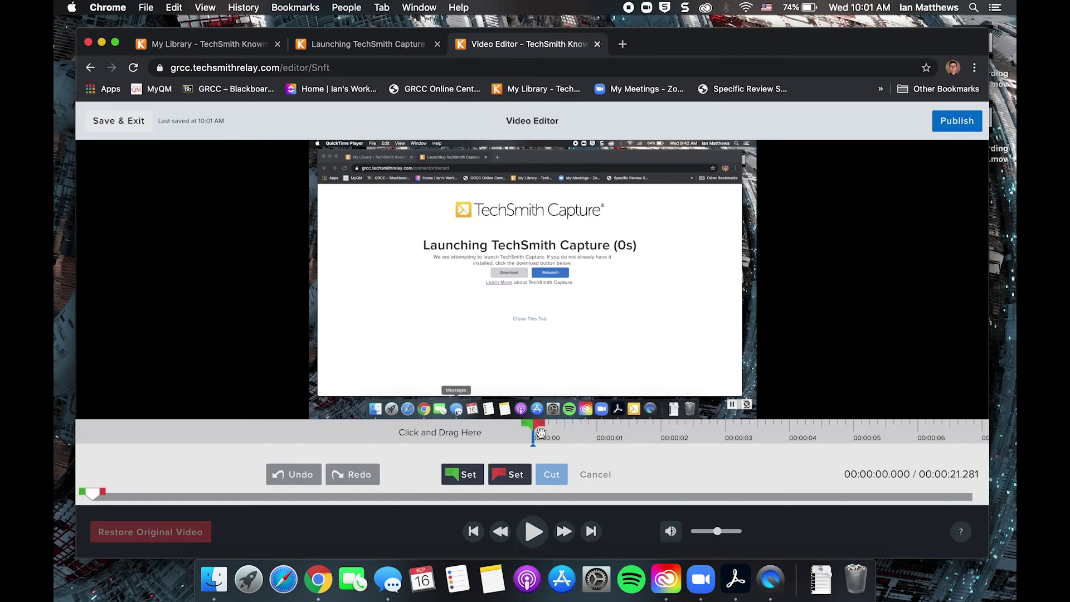
Step: Trial-cut the first ~2 seconds, undo to keep all 21 seconds, and publish
left_click_drag(540, 433, 581, 432)
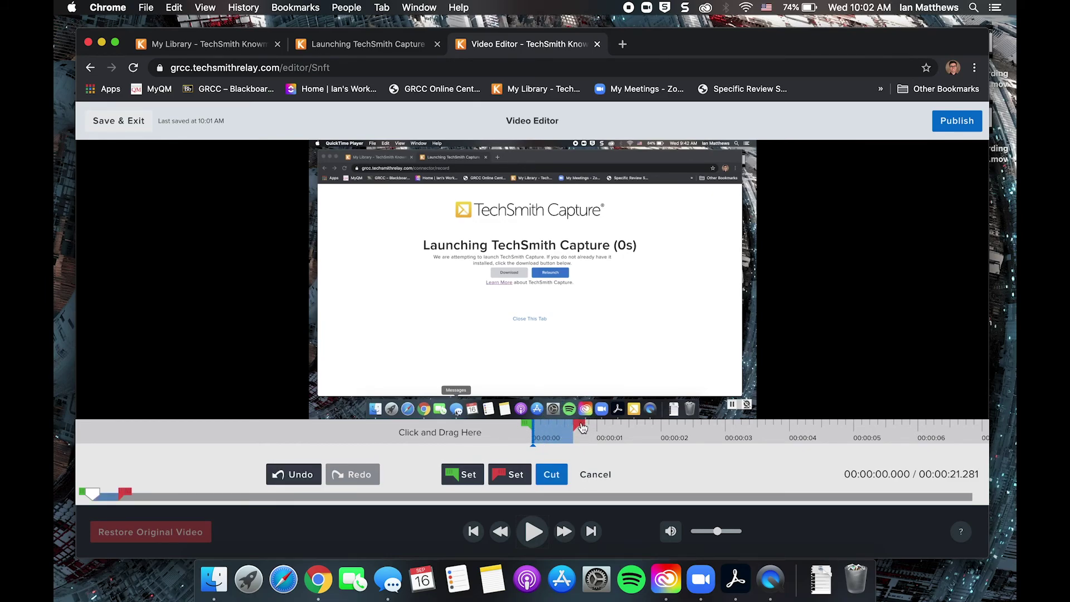
left_click_drag(583, 428, 669, 435)
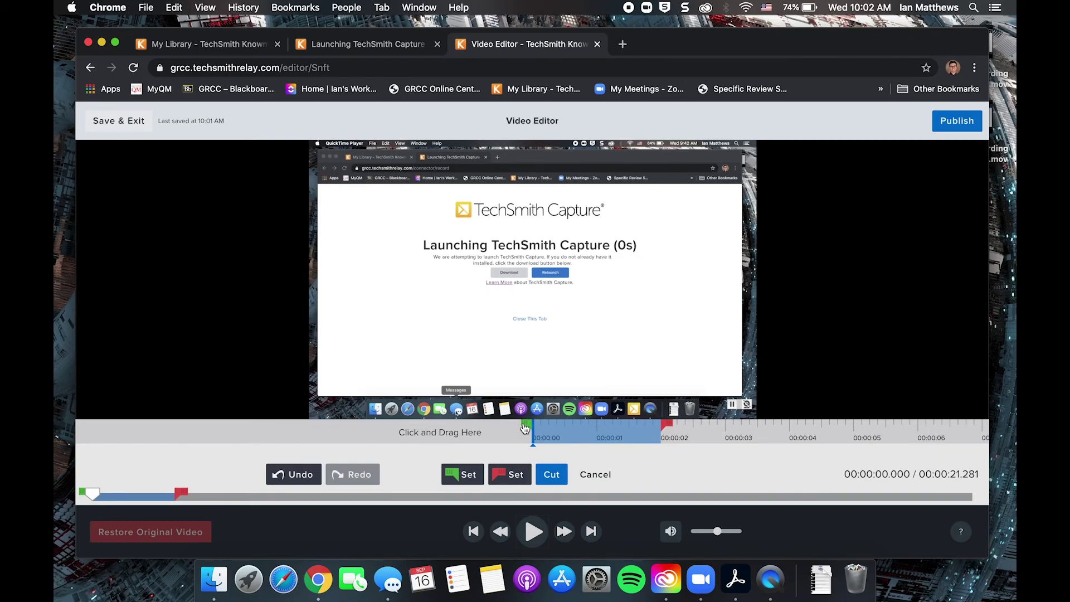
left_click(558, 474)
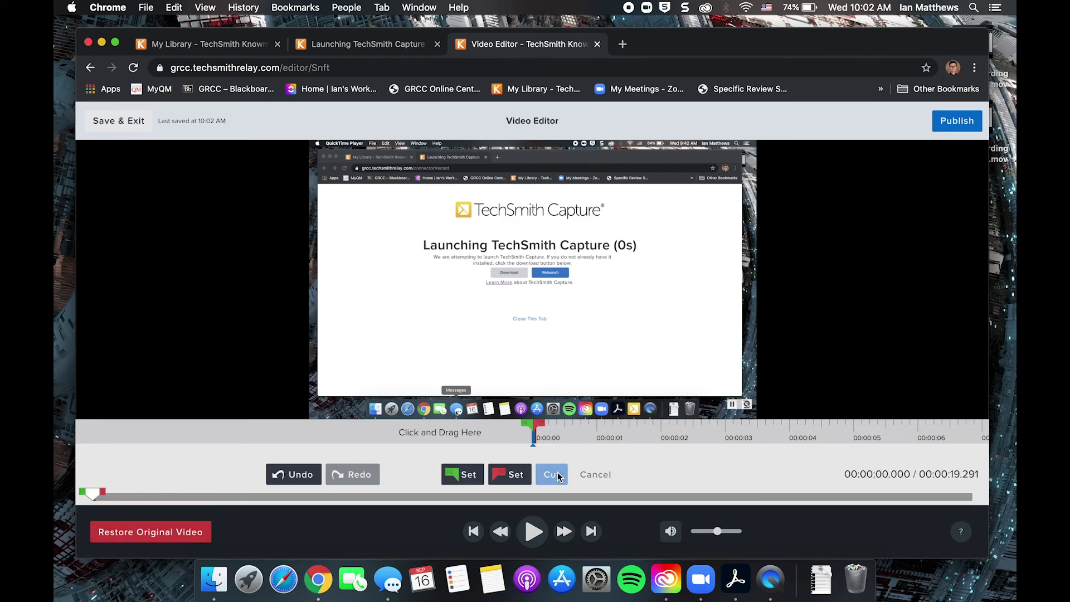
left_click(309, 475)
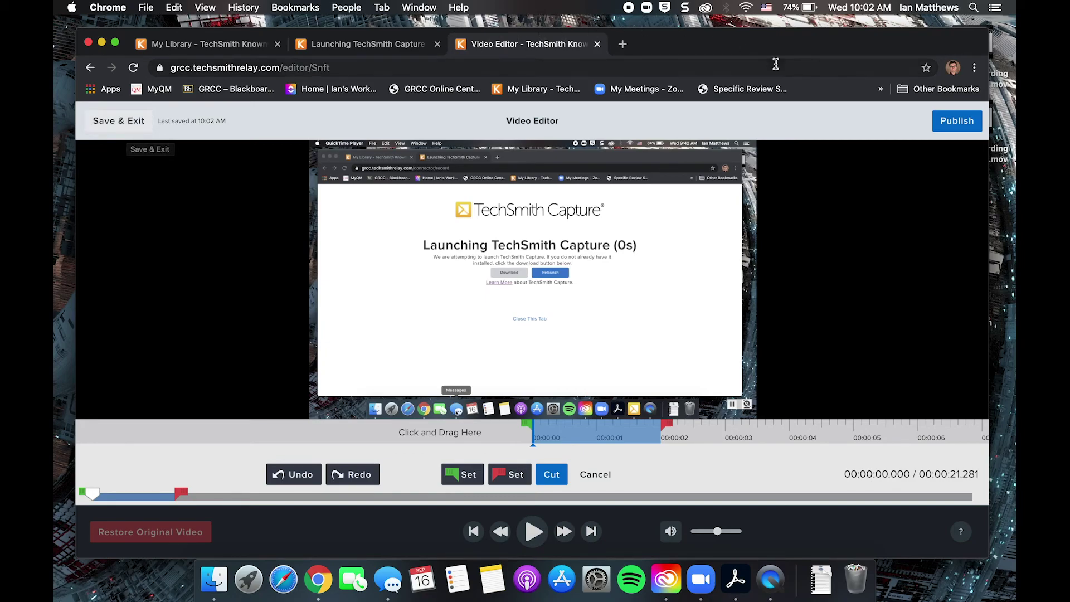
left_click(964, 128)
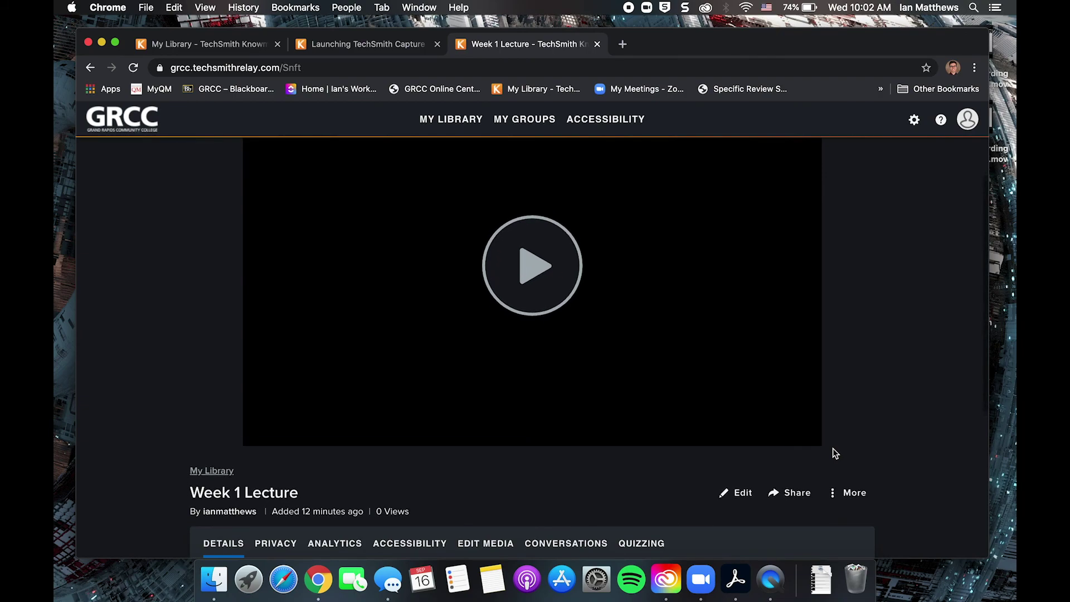
Step: Add a Speech-to-Text caption track to the video from the Accessibility settings
left_click(408, 543)
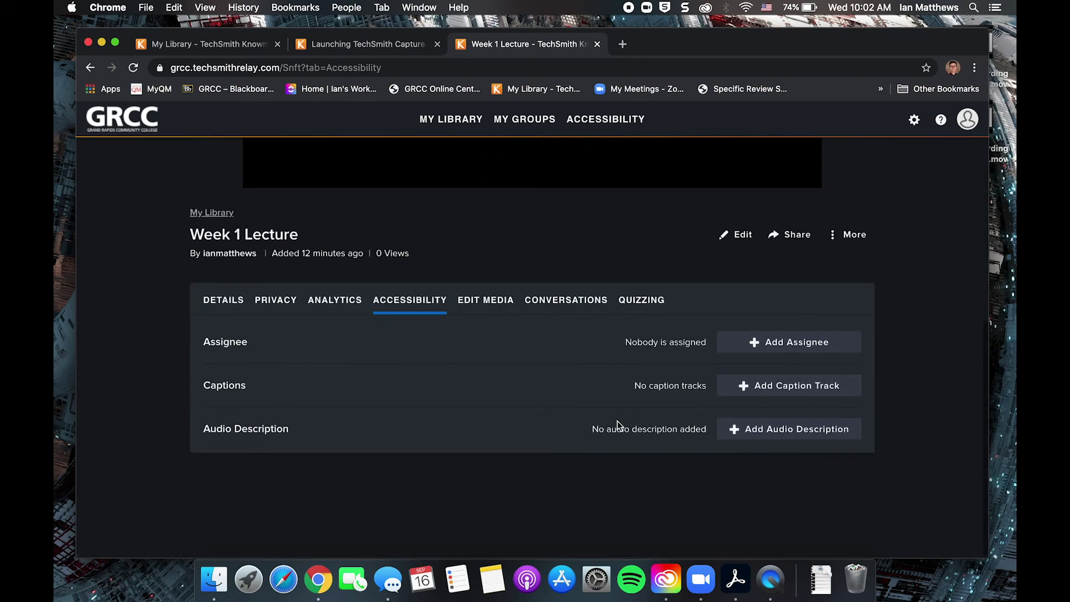
left_click(762, 386)
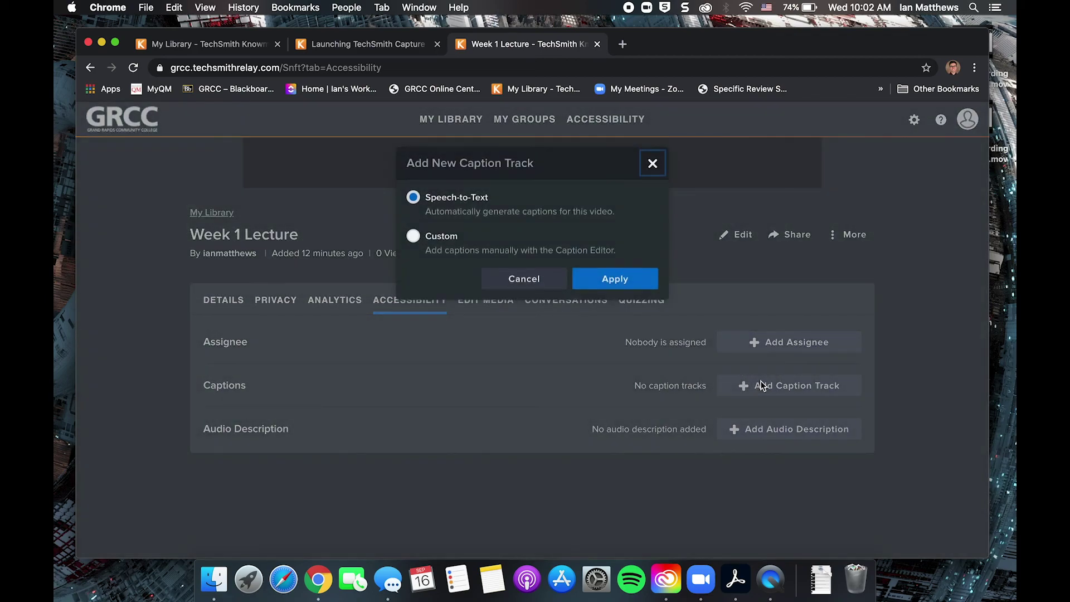
left_click(626, 283)
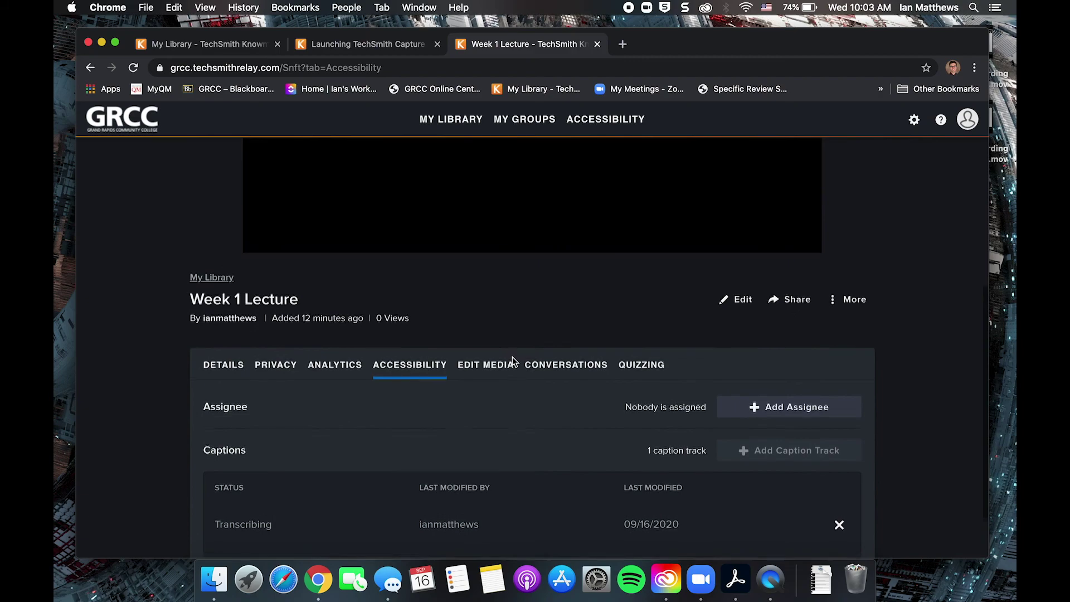
Step: Open the Week 1 Lecture caption track in the Caption Editor from its options menu
scroll(668, 424, "down", 2)
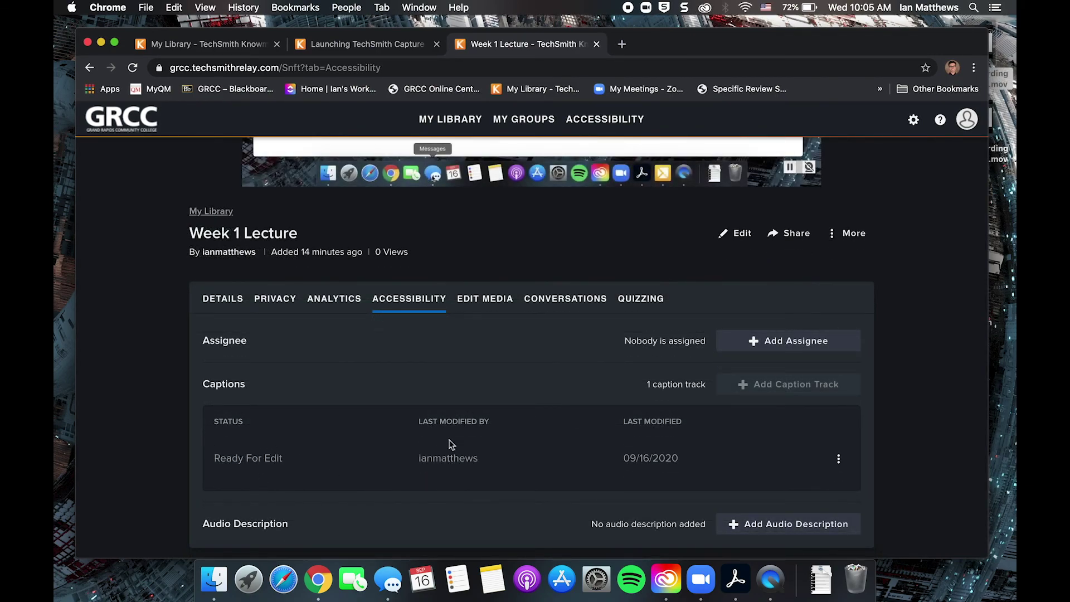
left_click(841, 464)
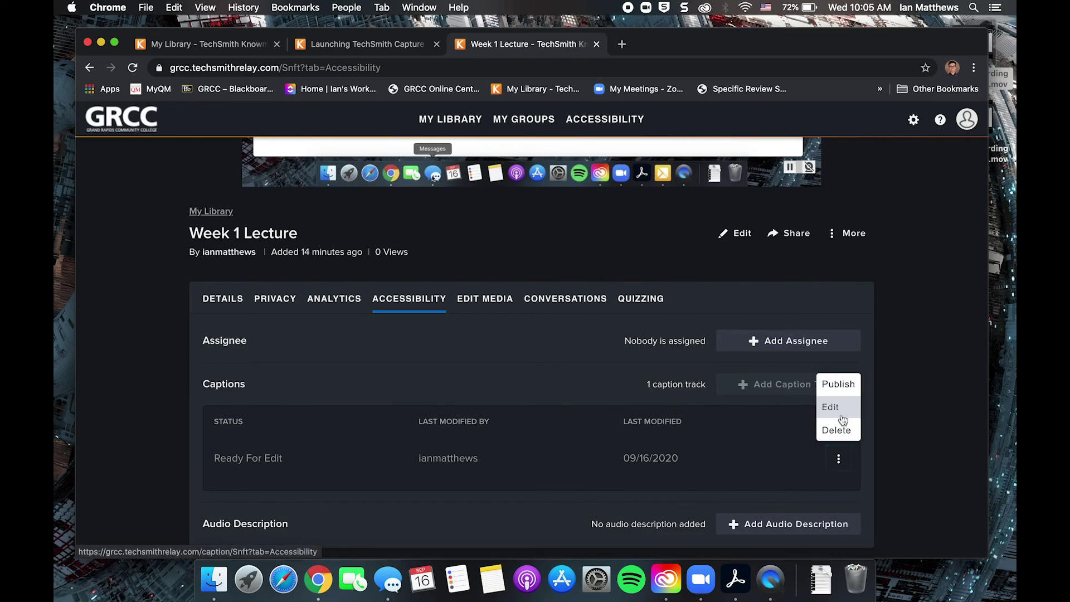
left_click(833, 408)
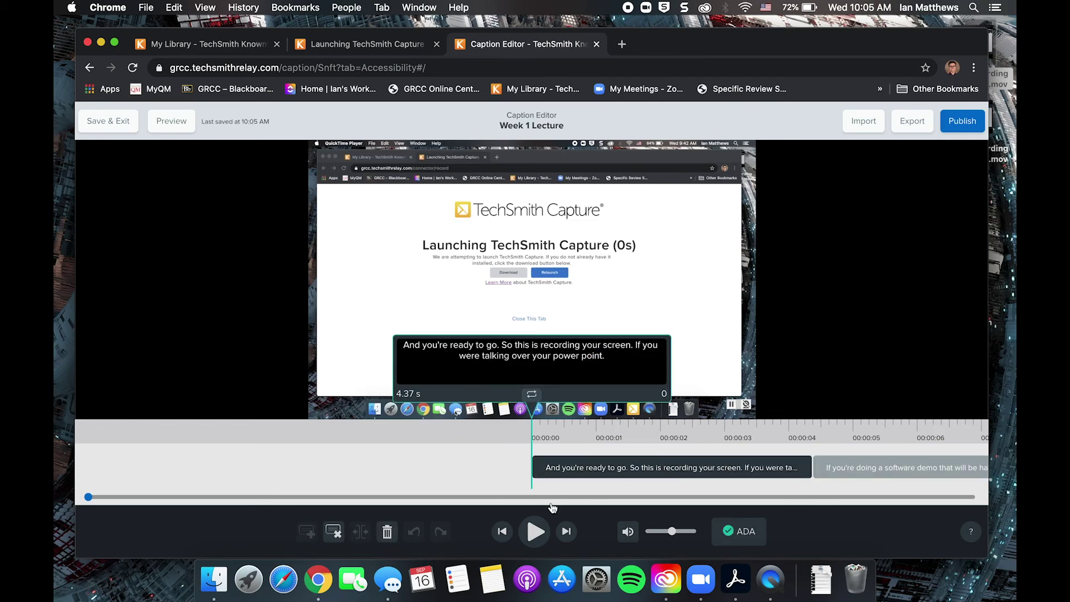
Step: Play and pause through the Week 1 Lecture captions and check the ADA caption rules summary
left_click(533, 532)
left_click(628, 532)
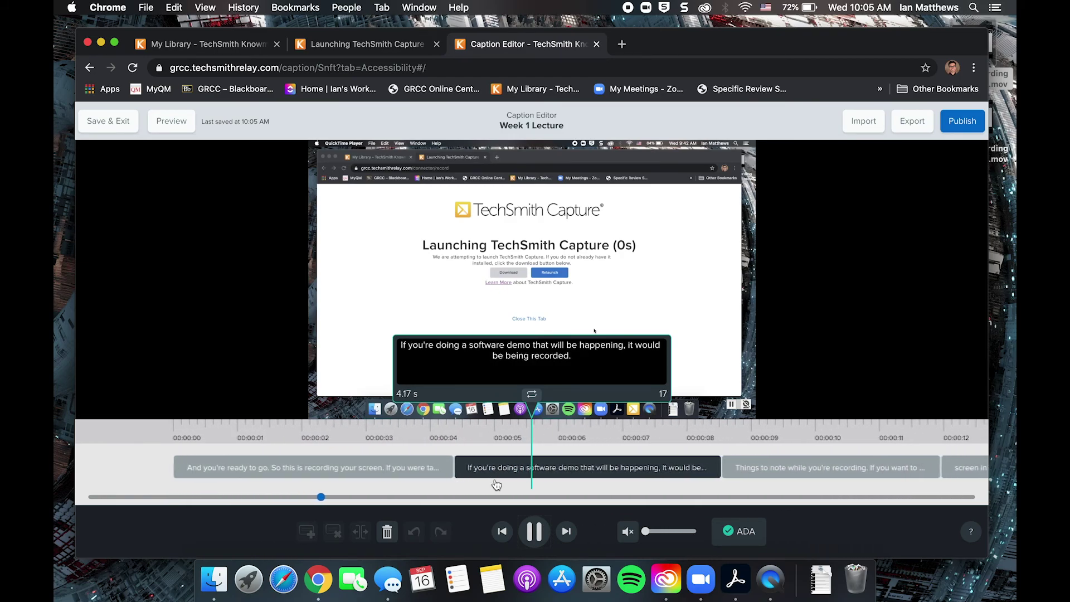
left_click(496, 482)
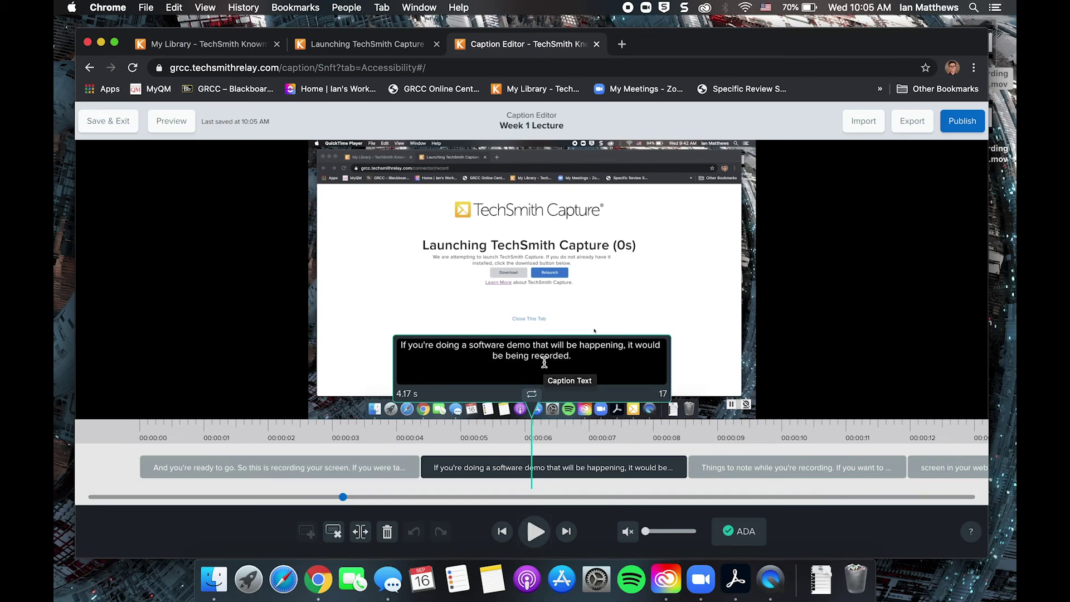
key("space")
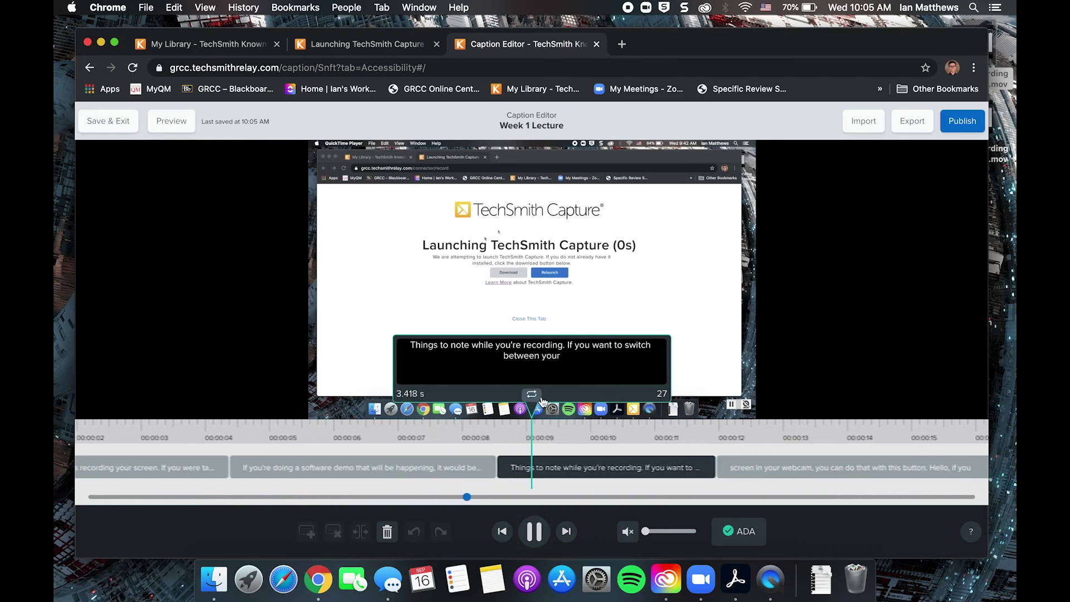
key("space")
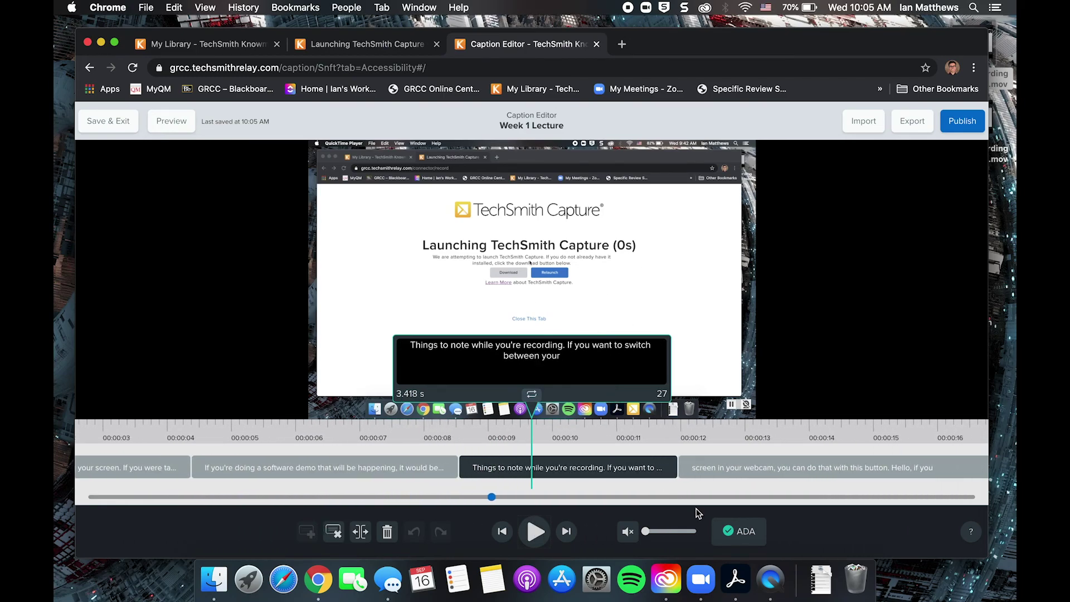
left_click(749, 546)
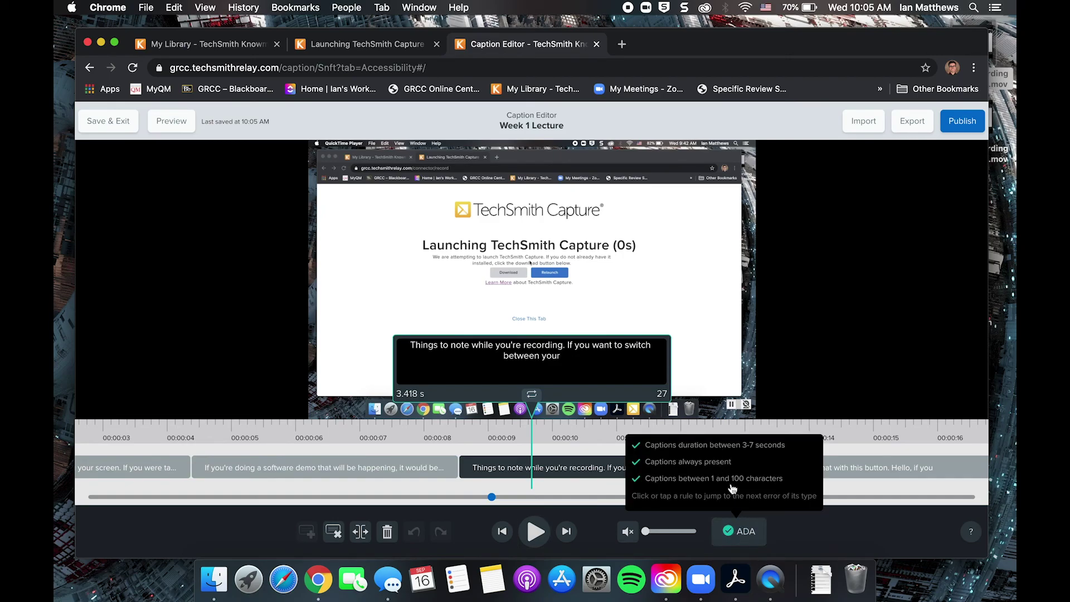
left_click(801, 349)
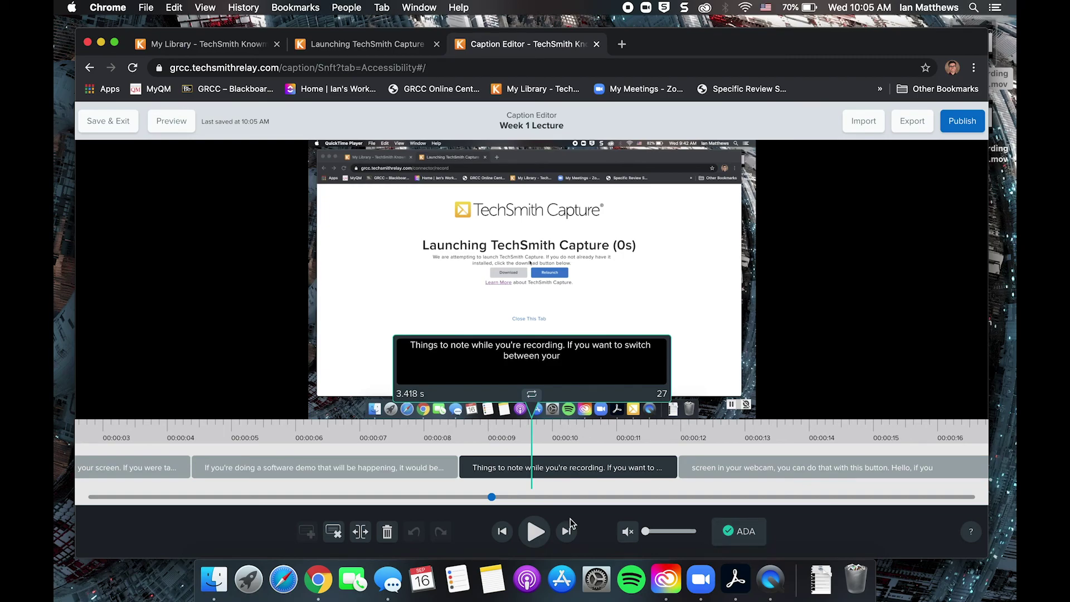
left_click(537, 528)
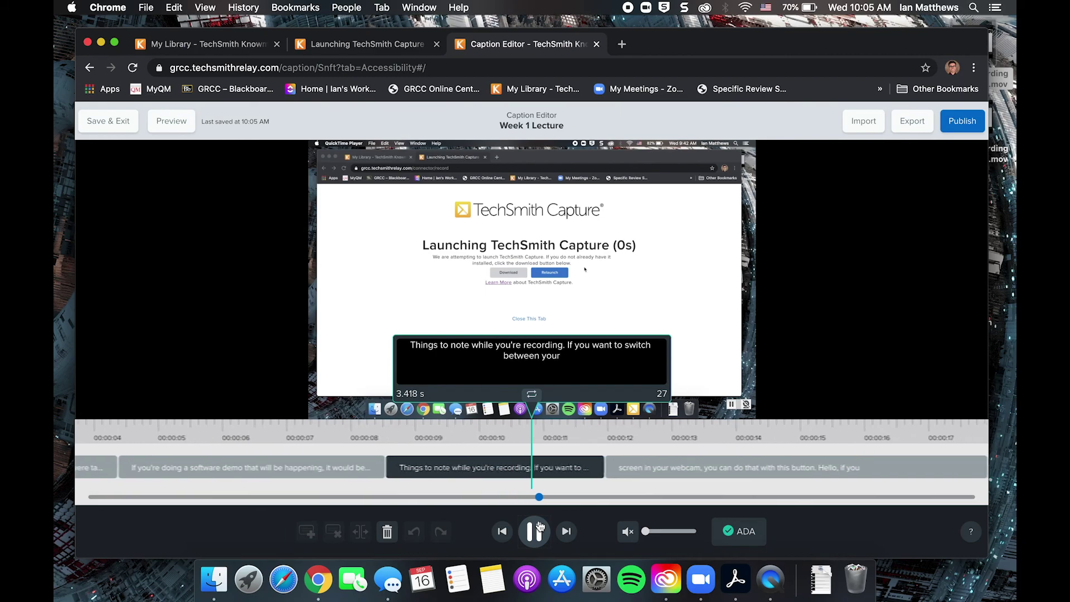
left_click(540, 526)
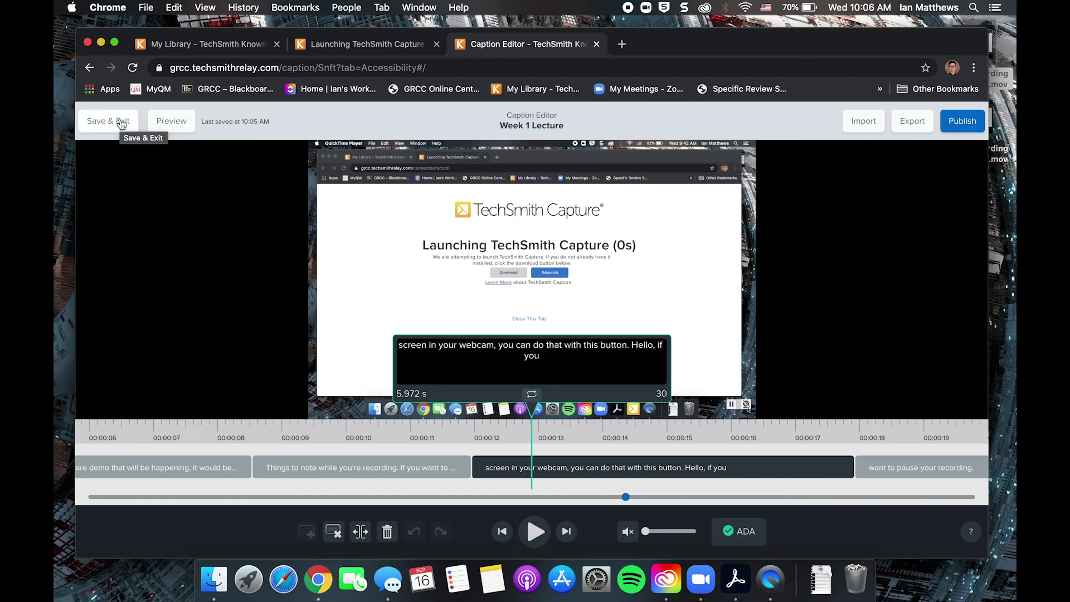
Step: Publish the reviewed captions to the Week 1 Lecture video
left_click(958, 123)
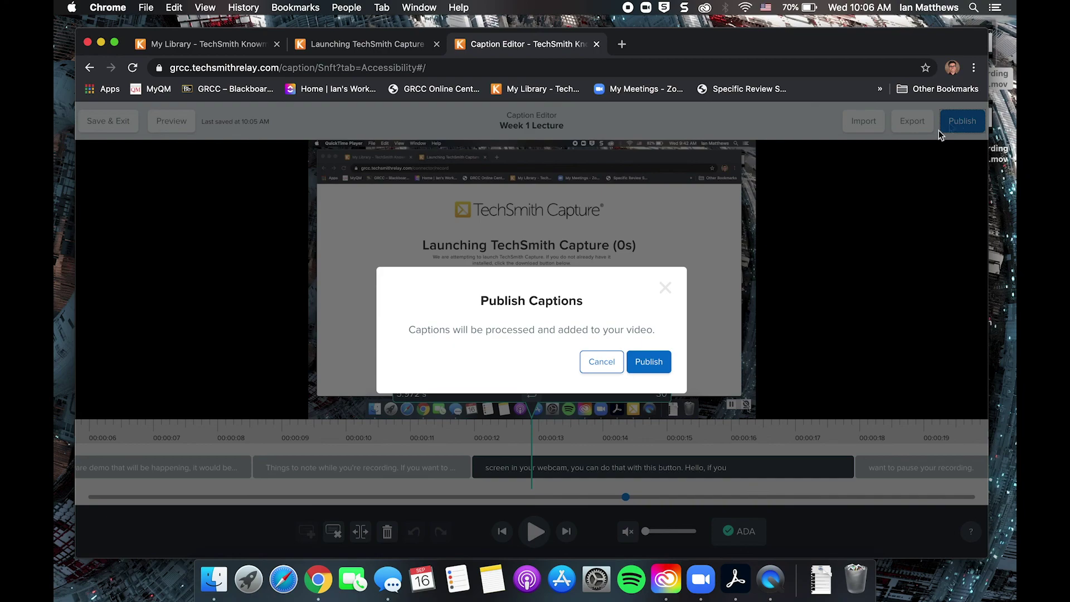
left_click(647, 362)
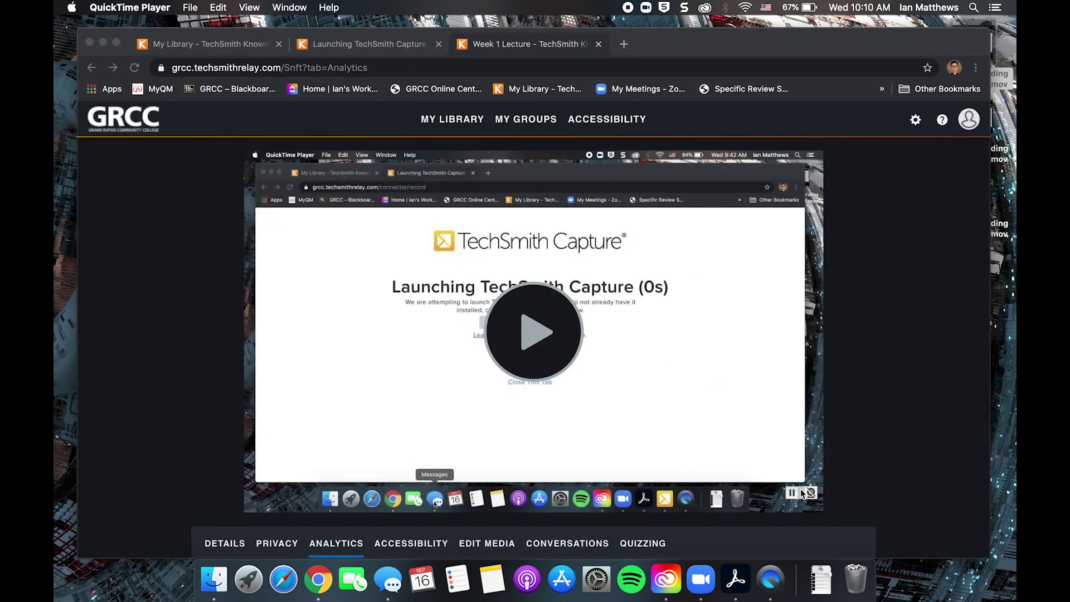
scroll(847, 488, "down", 3)
Step: Scroll through the empty Week 1 Lecture analytics, then show its Conversations tab, which has none
scroll(918, 447, "down", 5)
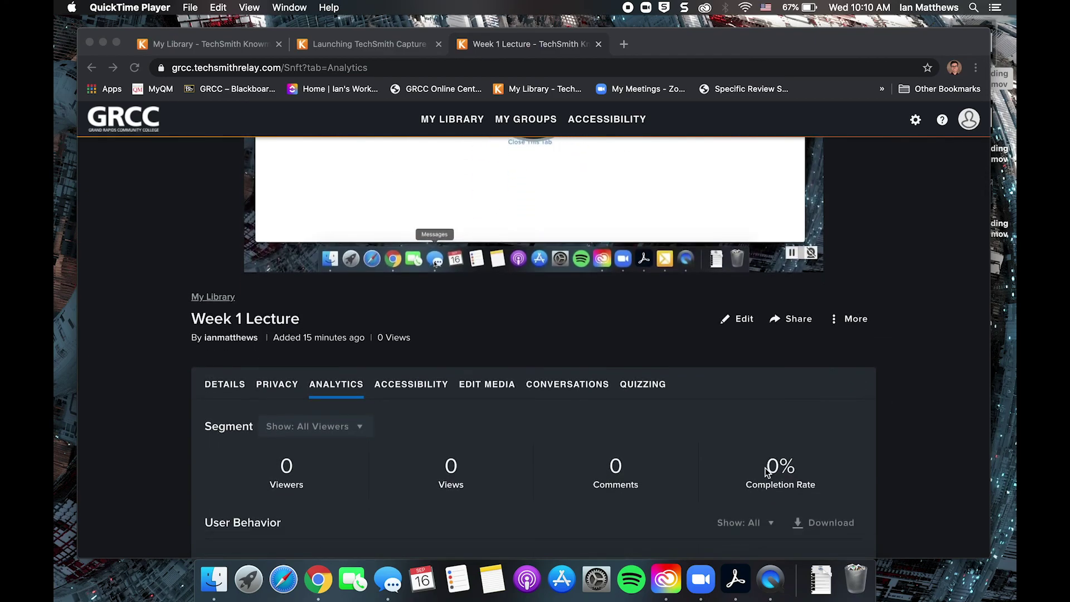
scroll(766, 471, "down", 3)
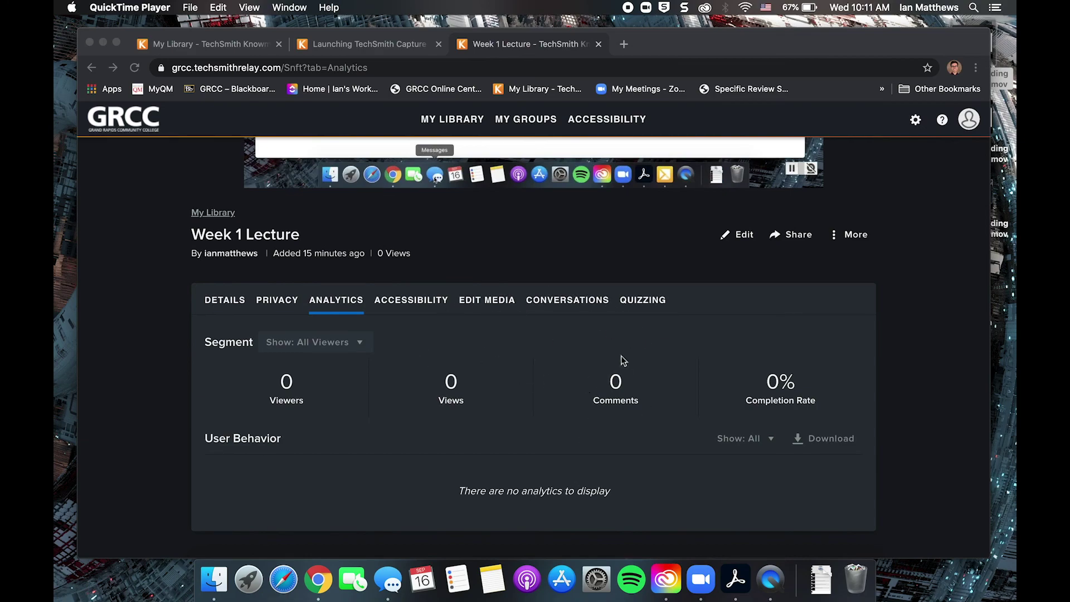
left_click(597, 323)
left_click(578, 304)
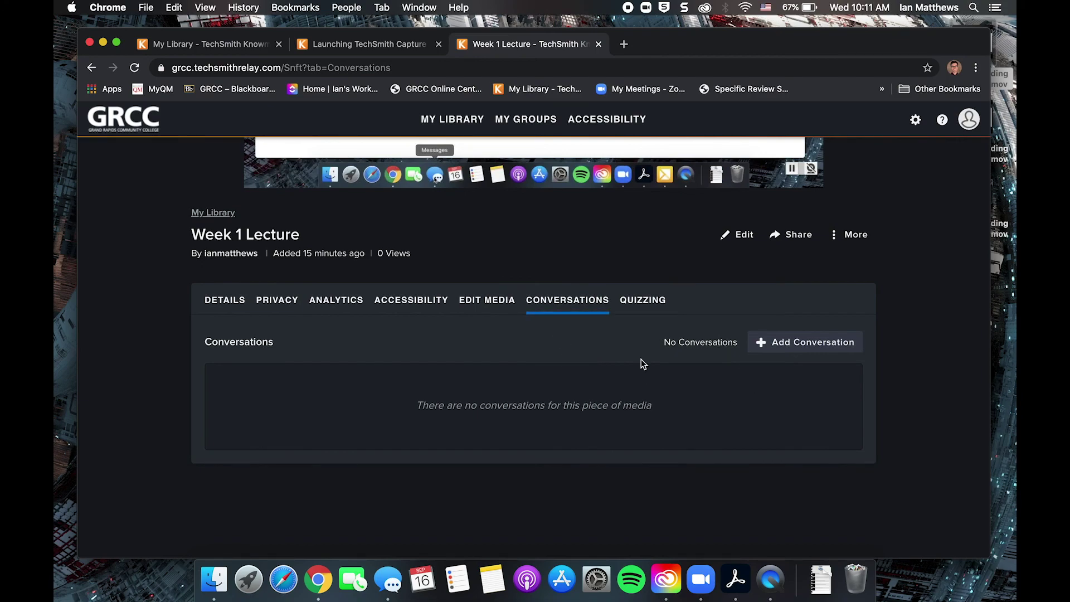
Step: Start a new quiz for the Week 1 Lecture video and add a first question
left_click(646, 307)
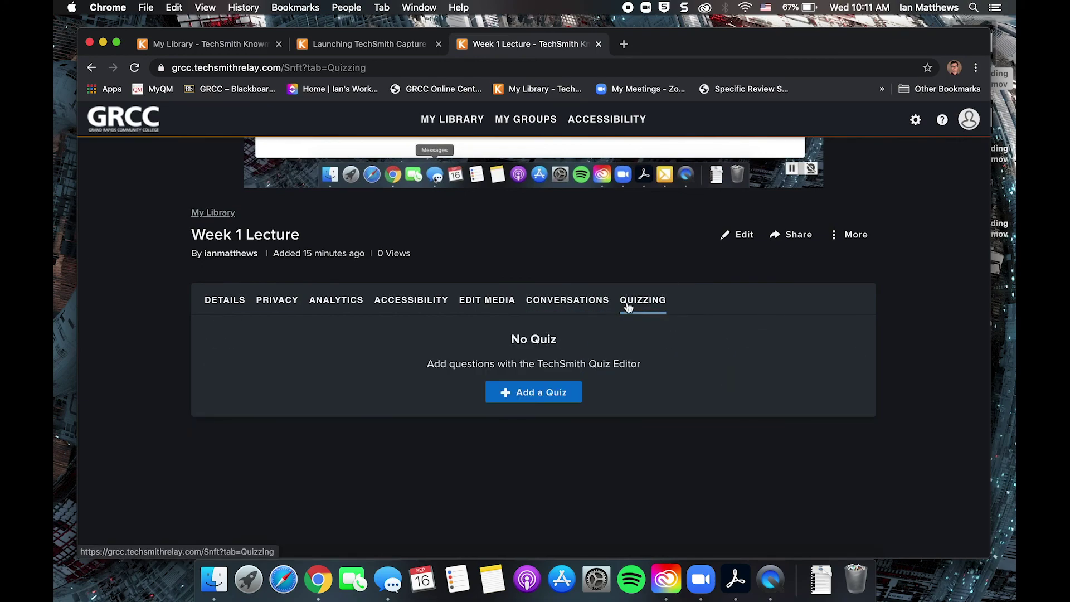
left_click(543, 396)
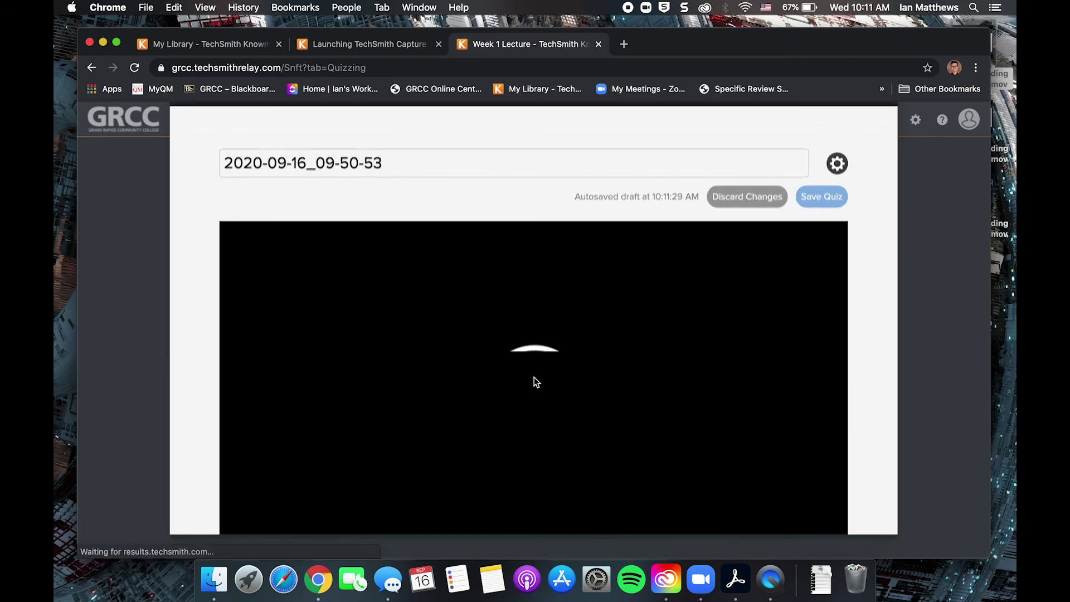
scroll(534, 377, "down", 3)
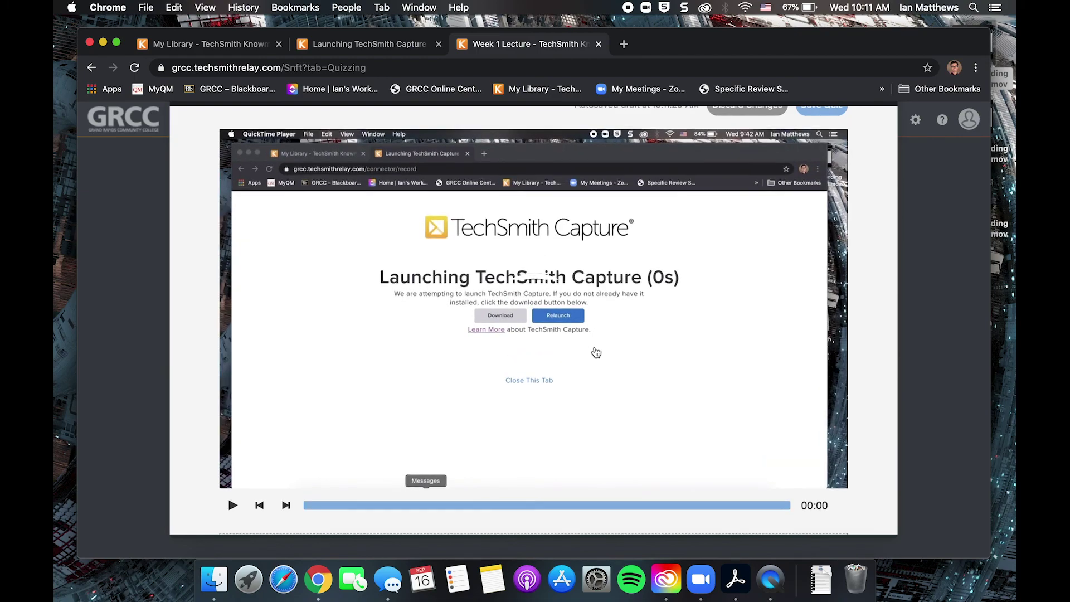
scroll(594, 351, "down", 3)
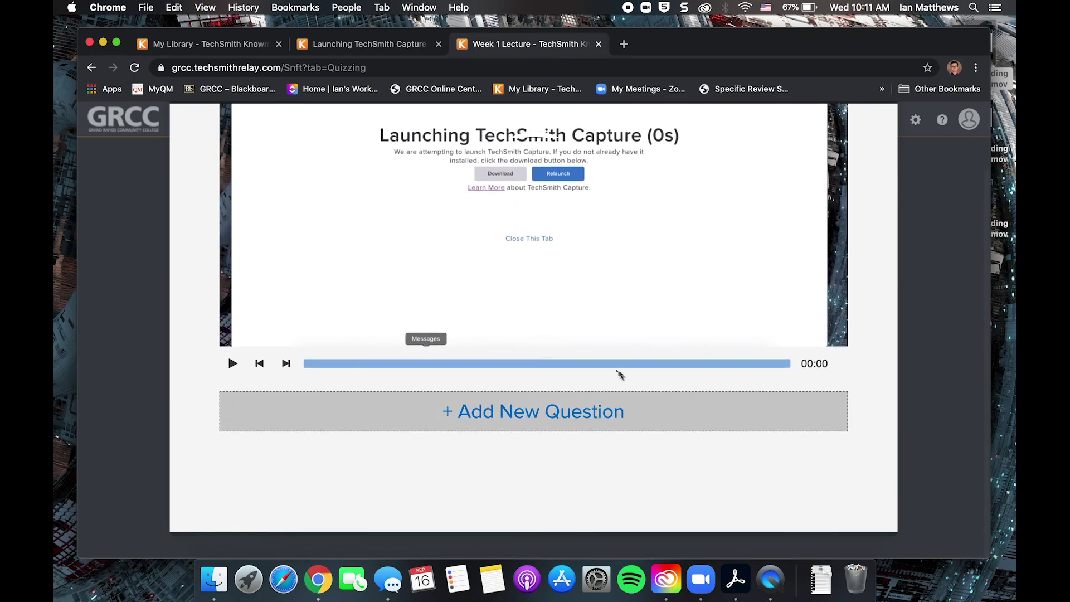
left_click(573, 411)
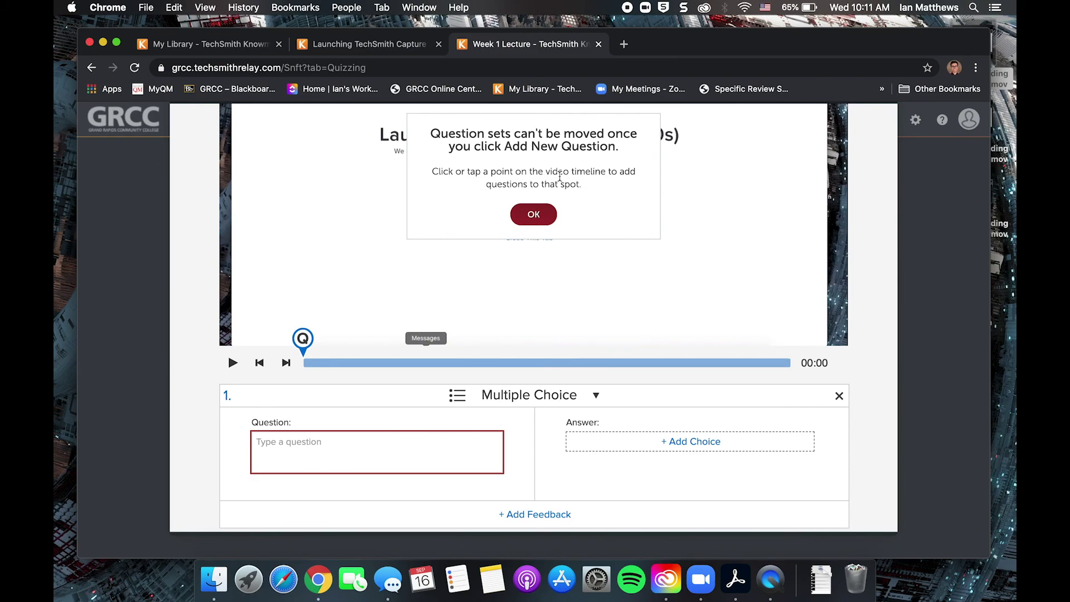
Step: Discard the blank quiz question after viewing question types, then switch to Blackboard's Week 1 folder
left_click(533, 214)
scroll(491, 370, "down", 3)
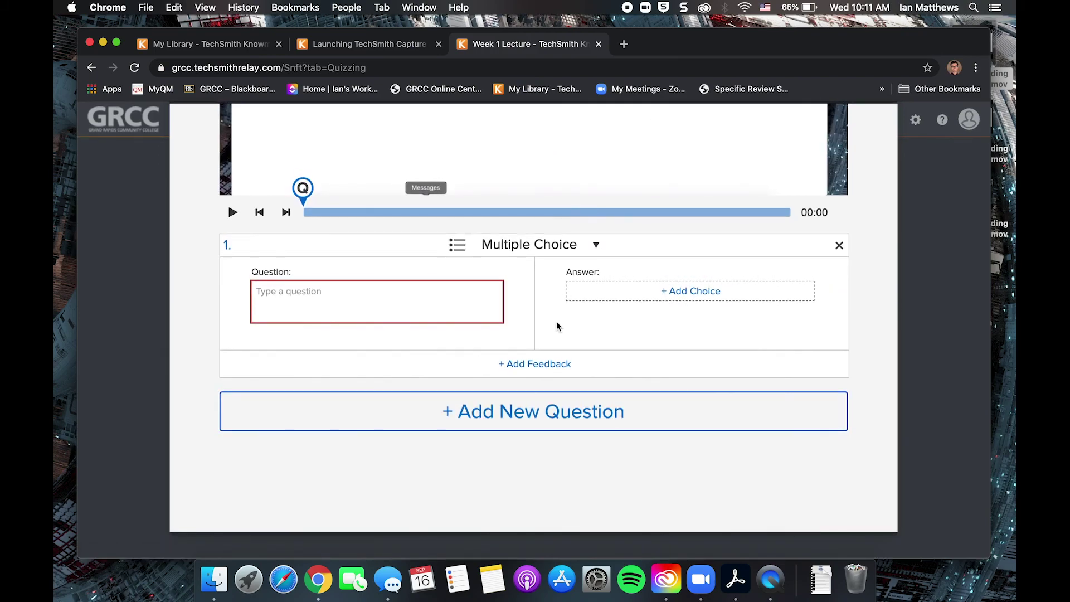
left_click(335, 301)
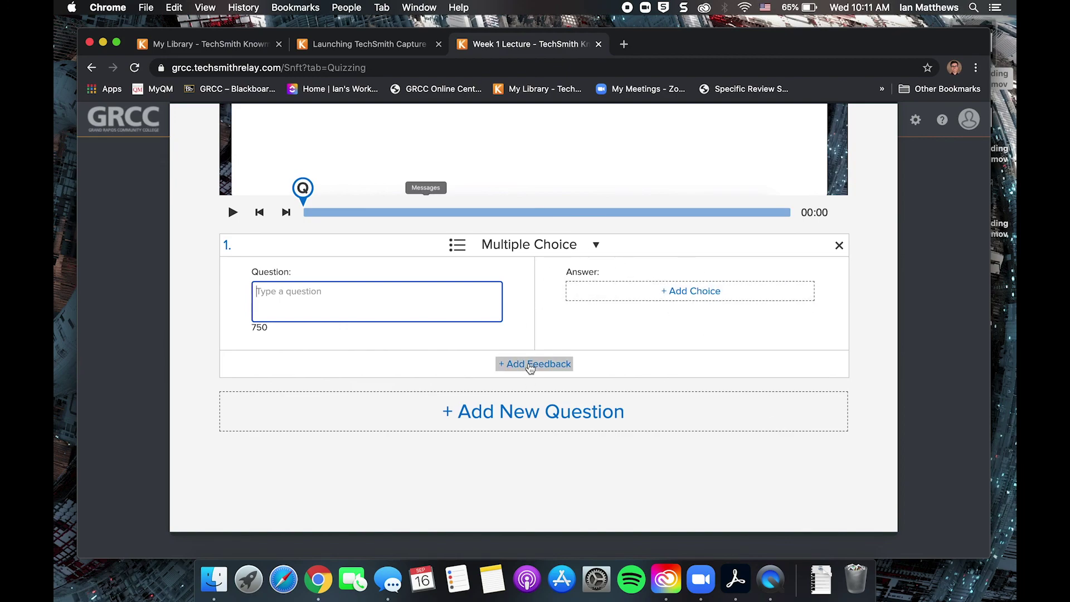
left_click(596, 246)
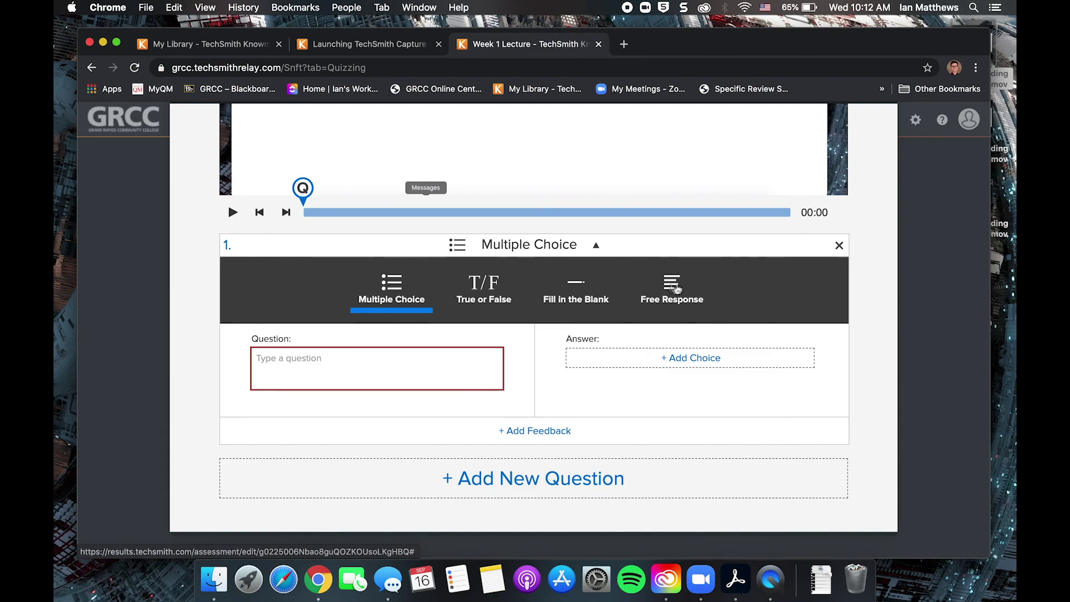
left_click(838, 245)
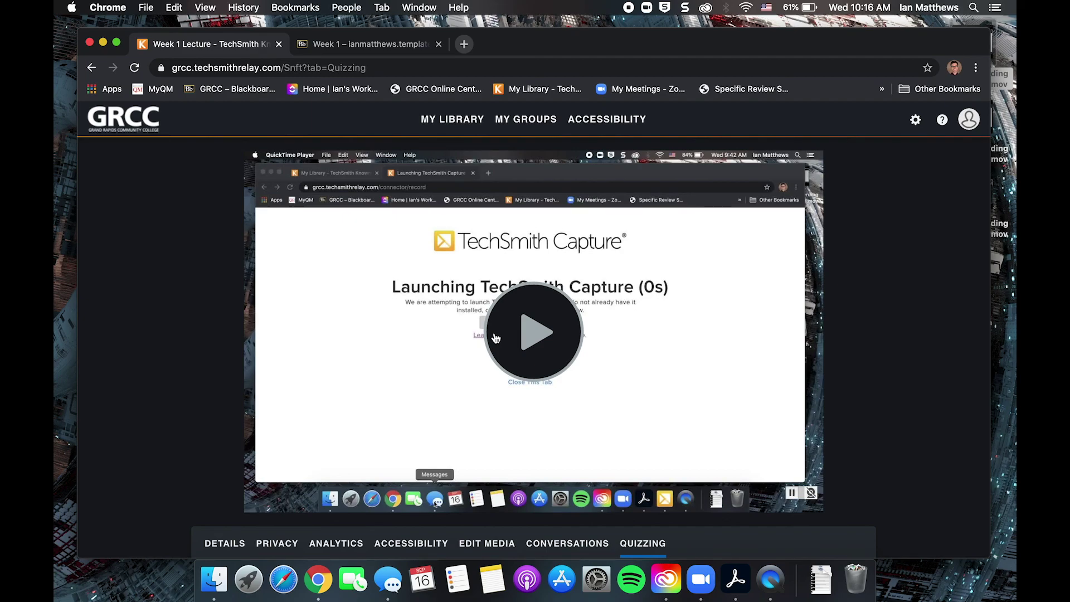
left_click(358, 49)
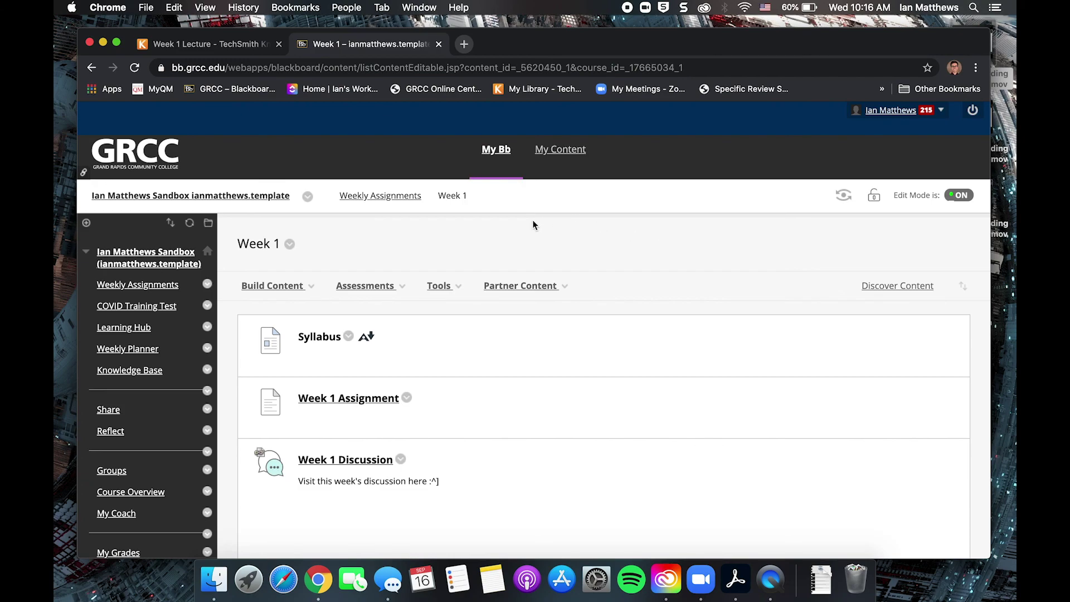
Step: Add a Techsmith Knowmia (Formerly Techsmith Relay) item to Week 1 from the Tools menu
left_click(441, 286)
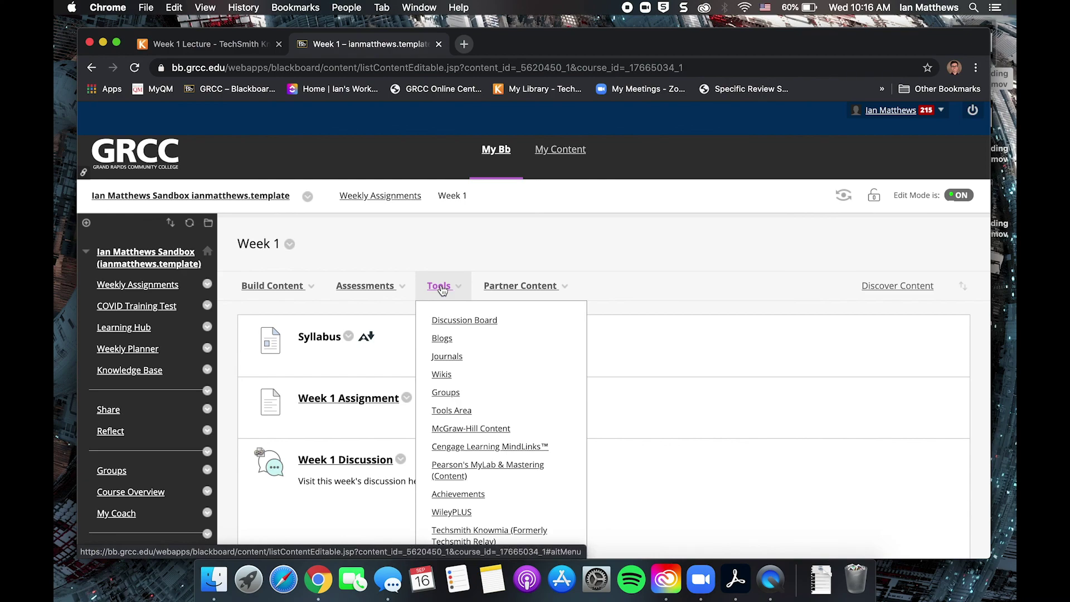
left_click(468, 536)
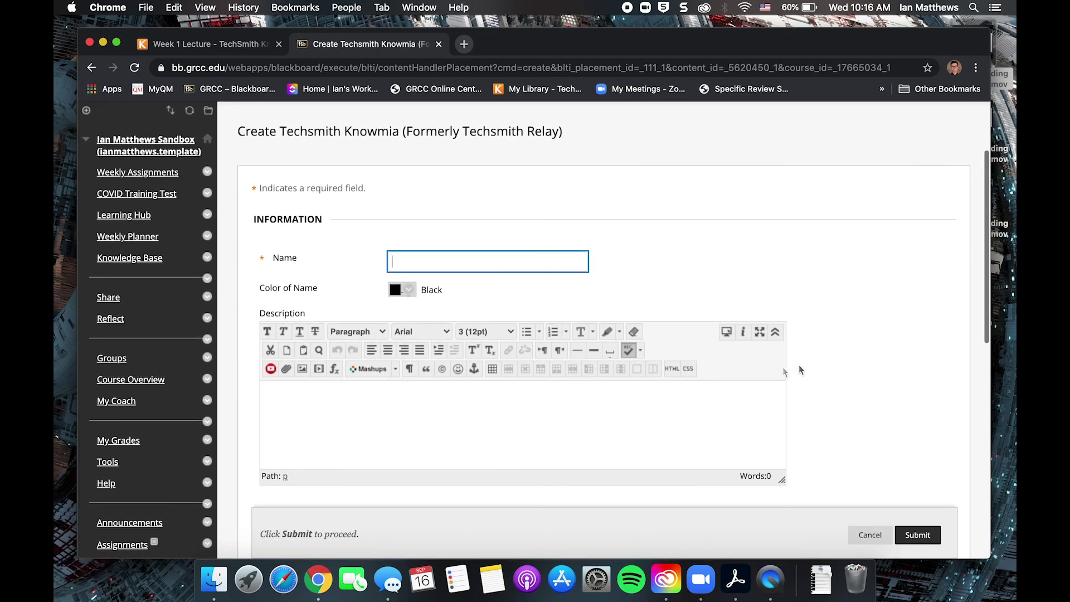
Step: Name the item 'Week 1 Lecture' with description 'Lecture on the writing process'
scroll(820, 366, "down", 1)
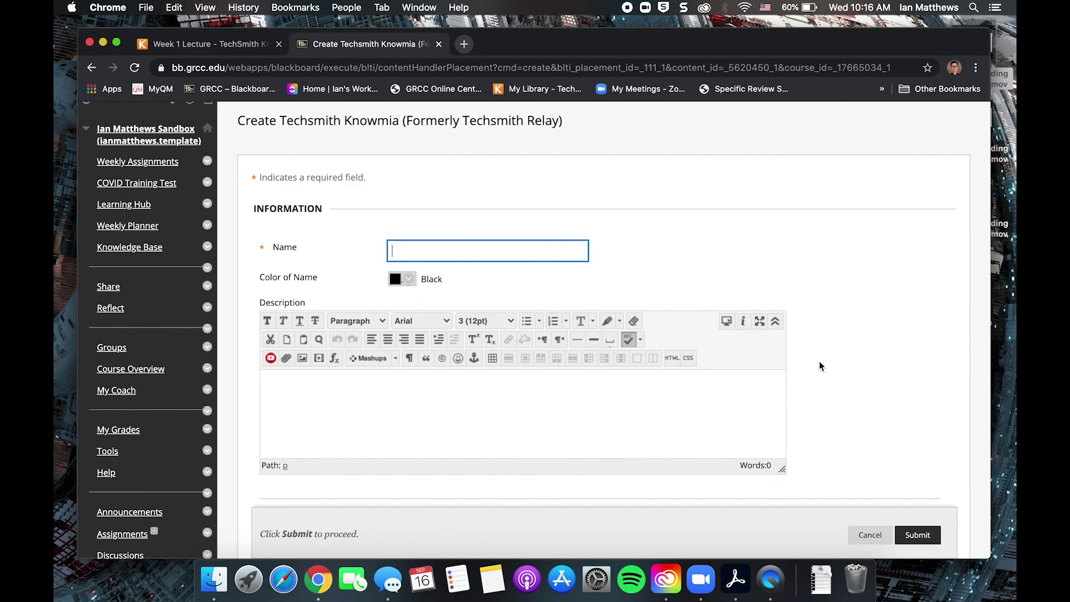
scroll(820, 362, "down", 1)
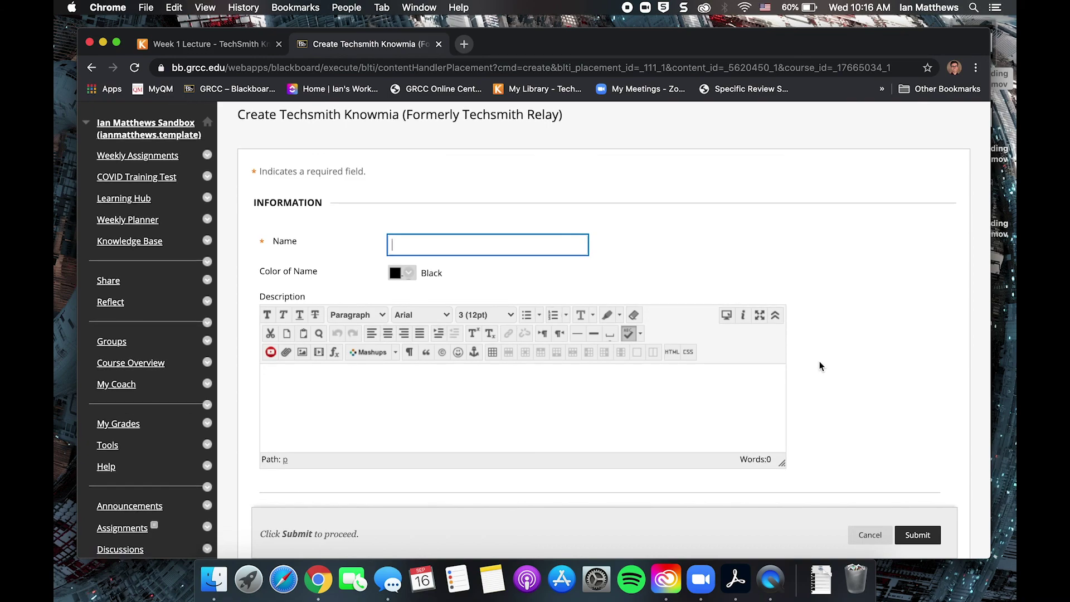
type("We")
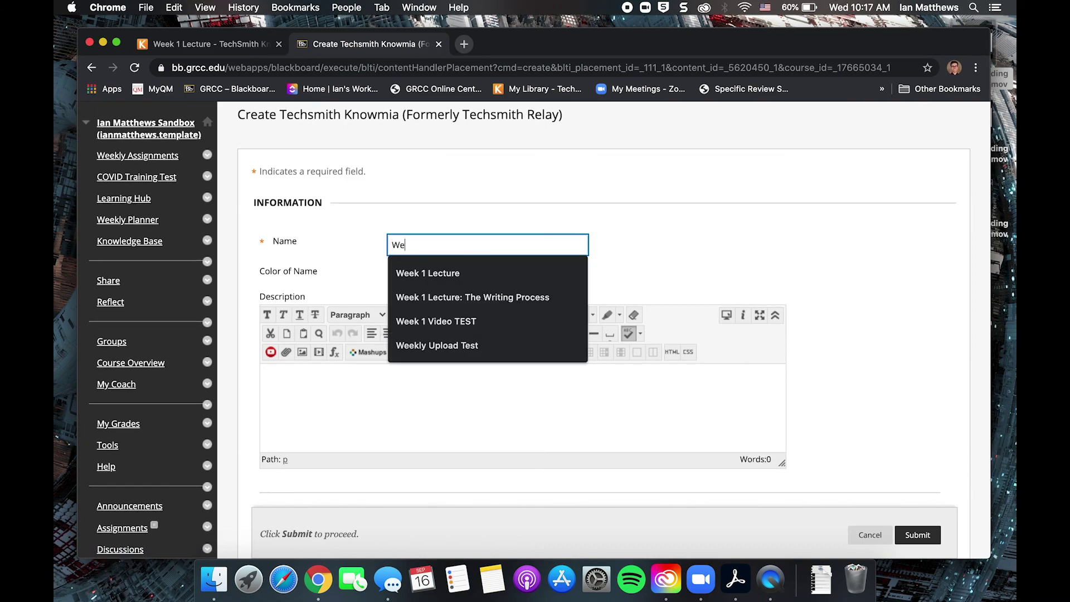
type("ek 1 Lecture")
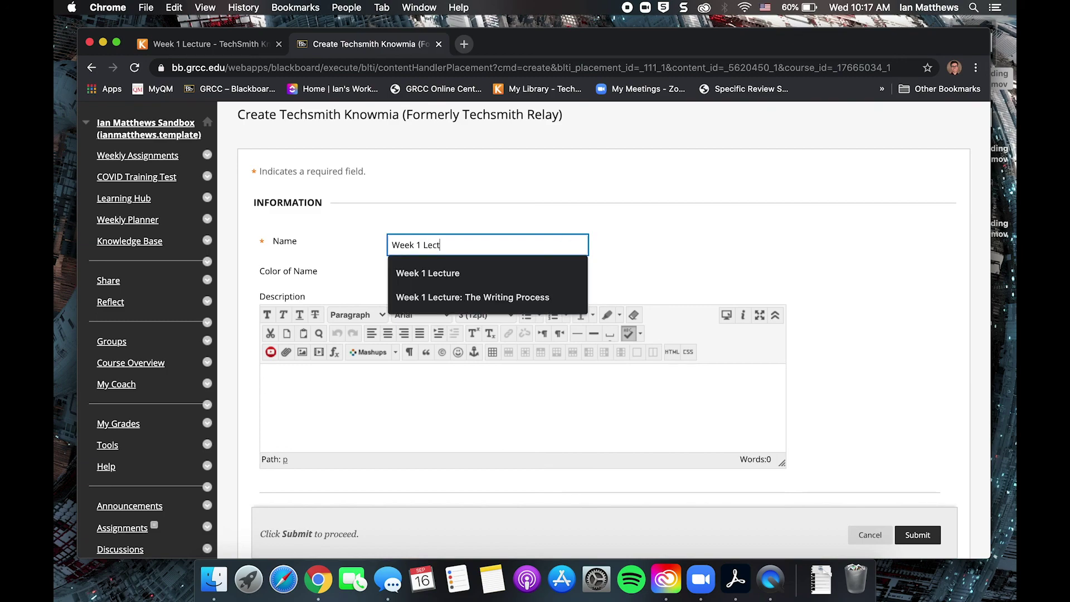
left_click(1003, 429)
left_click(717, 413)
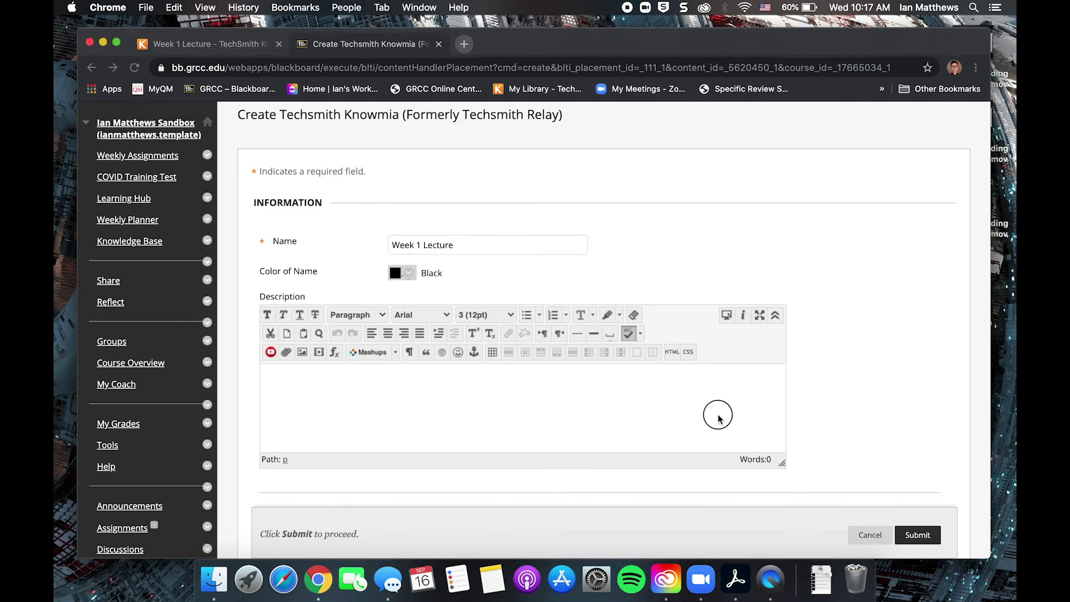
left_click(773, 397)
type("Lecture on the ")
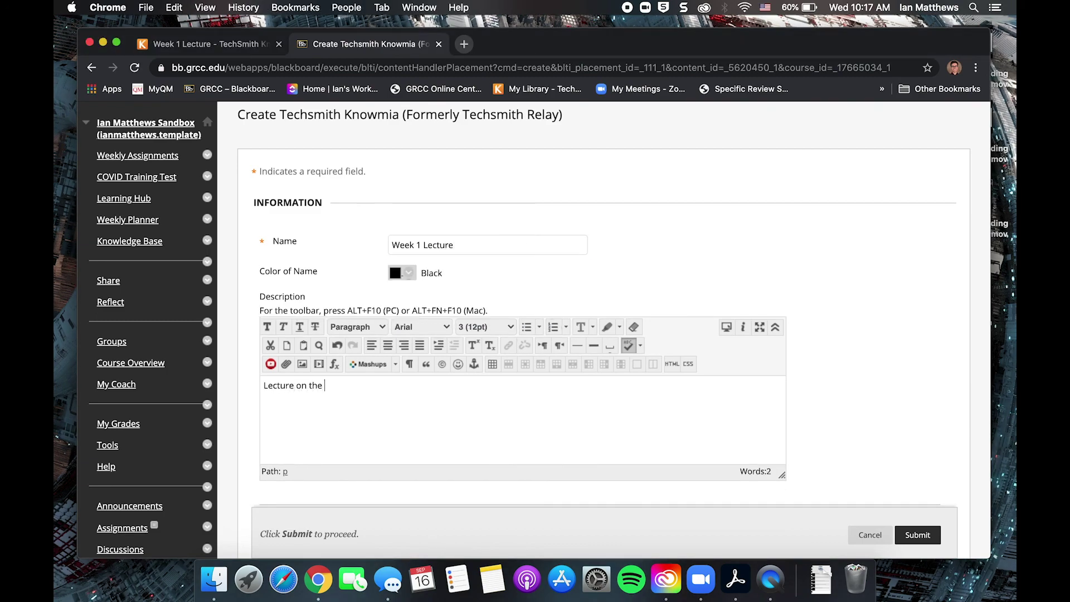
type("writing process")
scroll(829, 368, "down", 5)
Step: Leave Enable Evaluation set to No and submit the Week 1 Lecture item
scroll(829, 365, "down", 2)
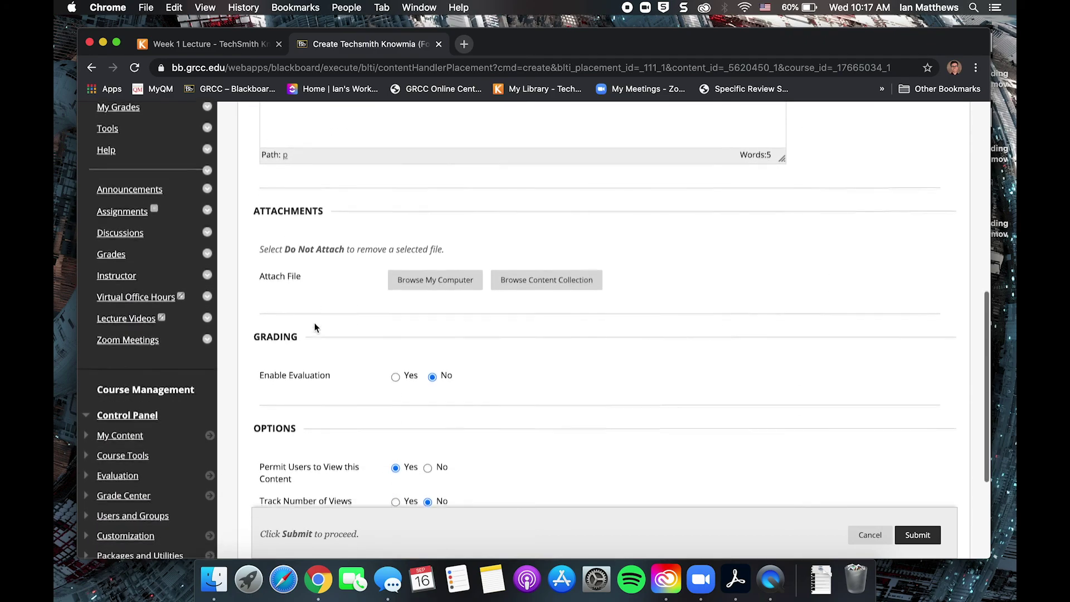
scroll(314, 328, "down", 1)
scroll(332, 349, "down", 1)
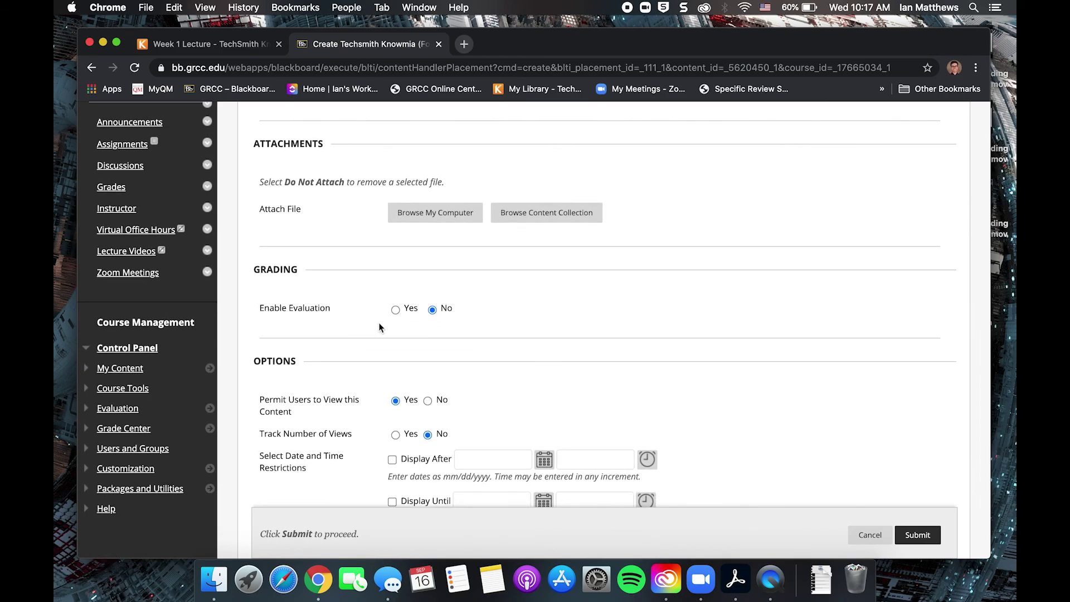
left_click(396, 311)
scroll(351, 299, "down", 1)
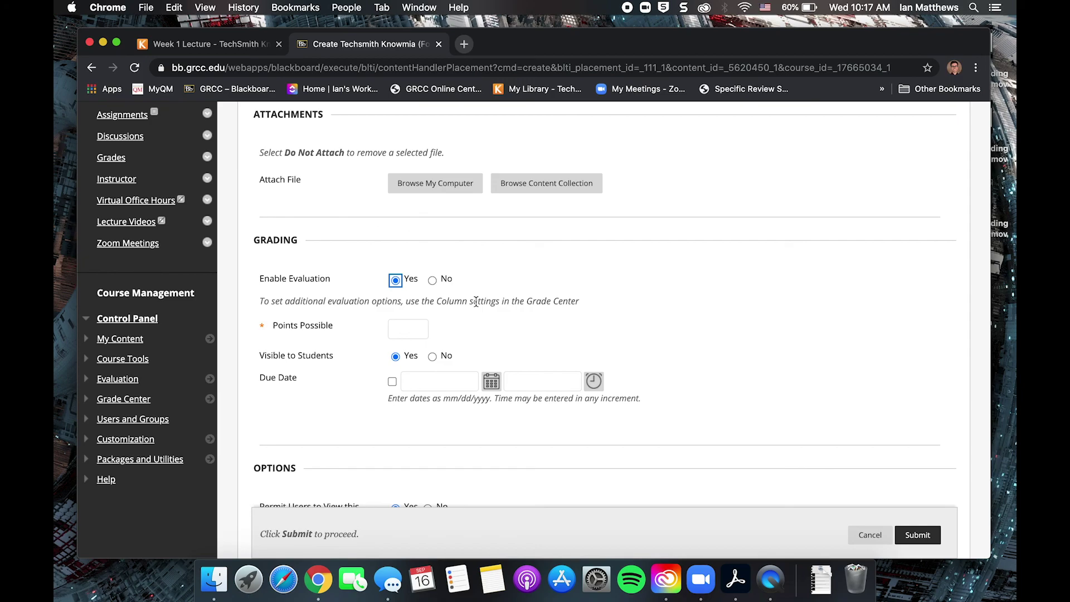
left_click(432, 280)
scroll(717, 345, "down", 3)
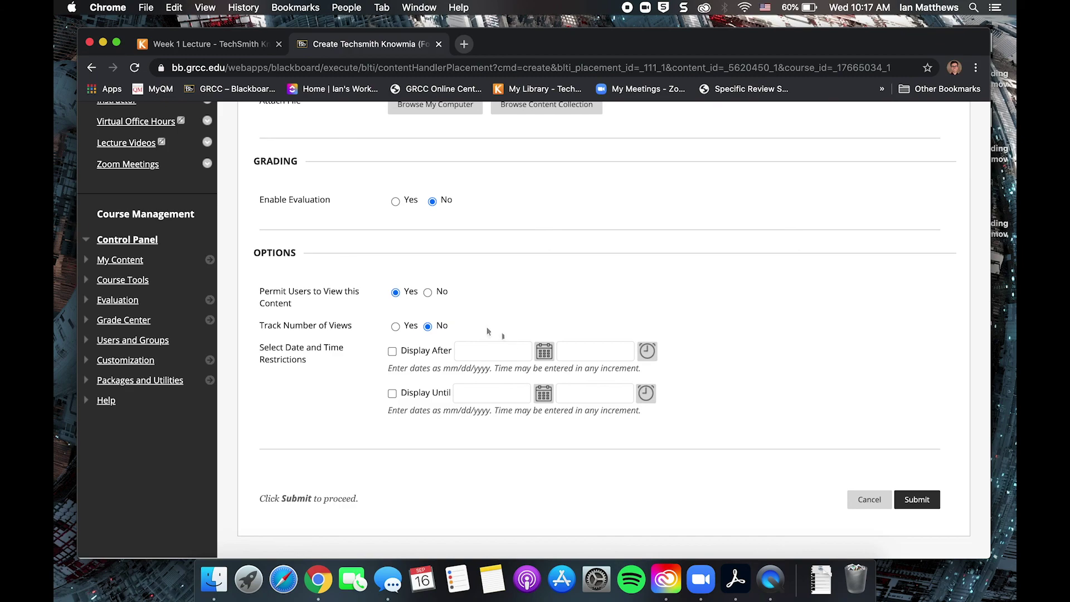
left_click(912, 499)
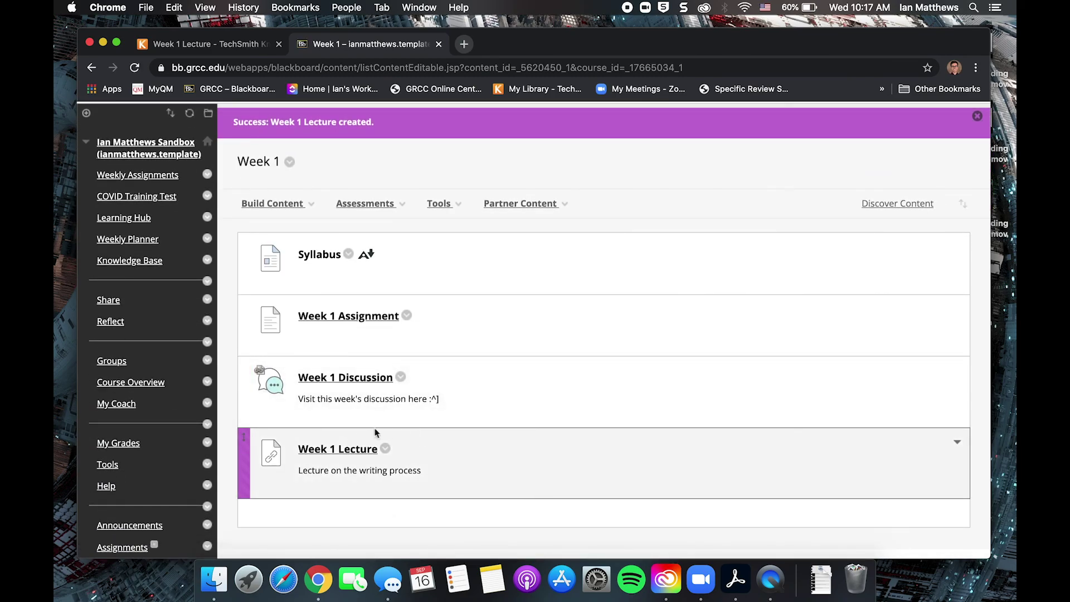
Step: Add the Week 1 Lecture Knowmia video to the Week 1 Lecture item, then return to Week 1
left_click(344, 452)
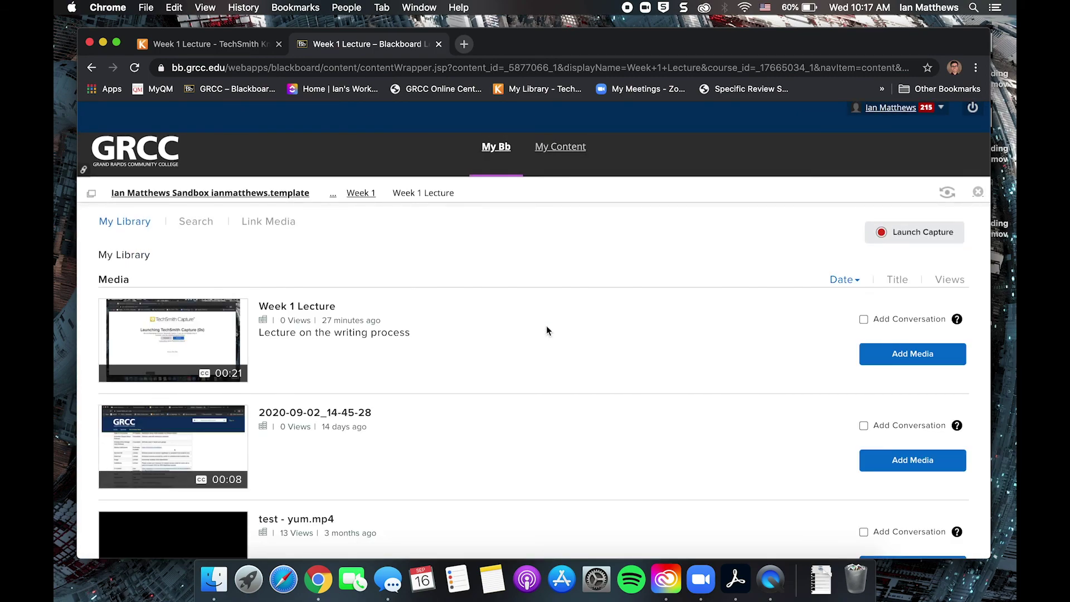
scroll(546, 326, "down", 1)
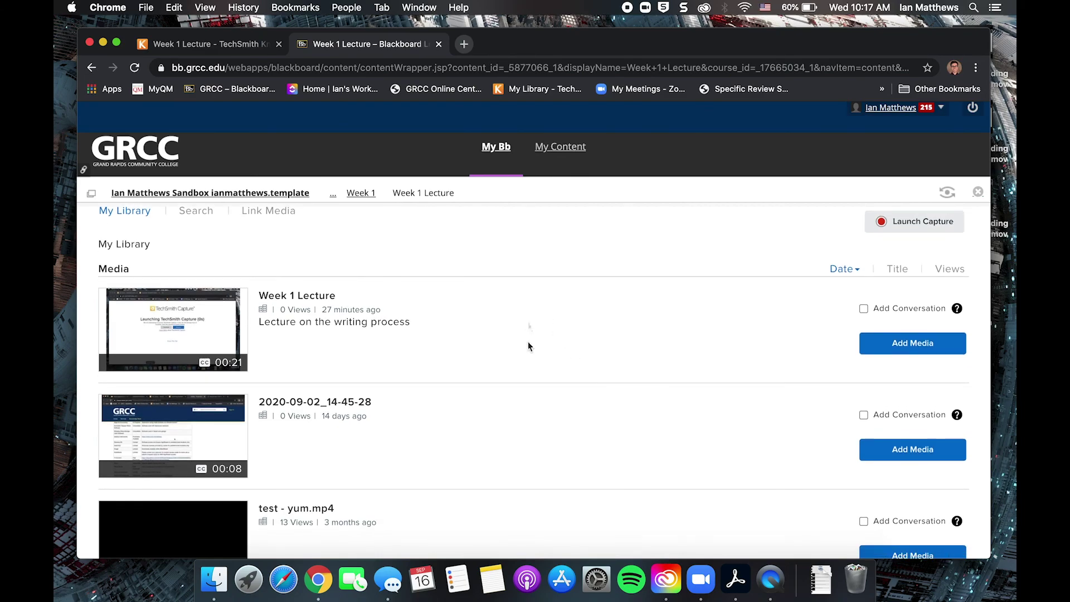
scroll(528, 346, "down", 2)
scroll(529, 346, "up", 3)
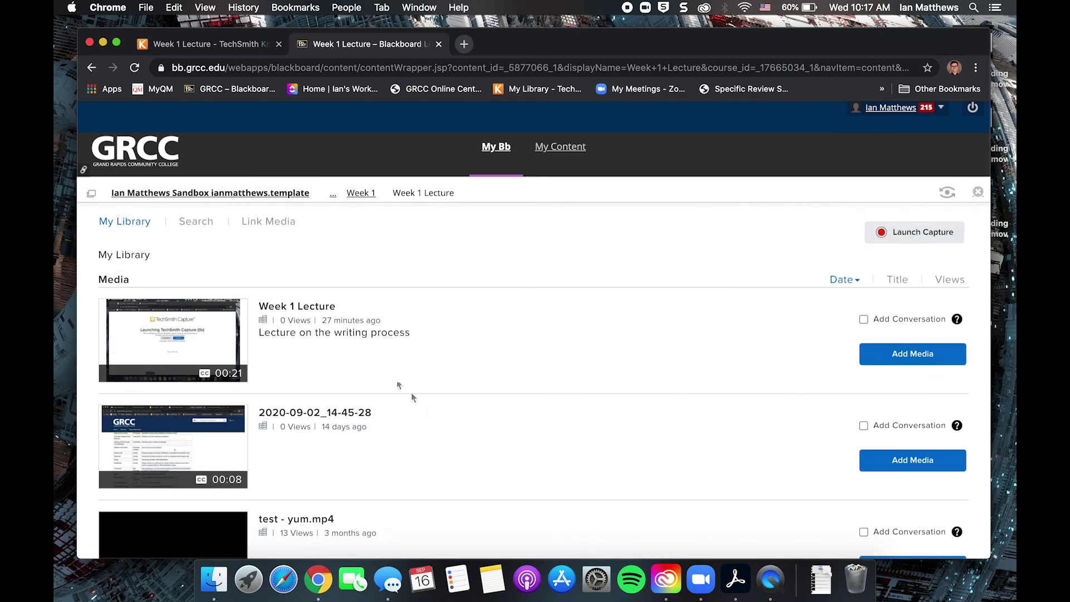
left_click(885, 362)
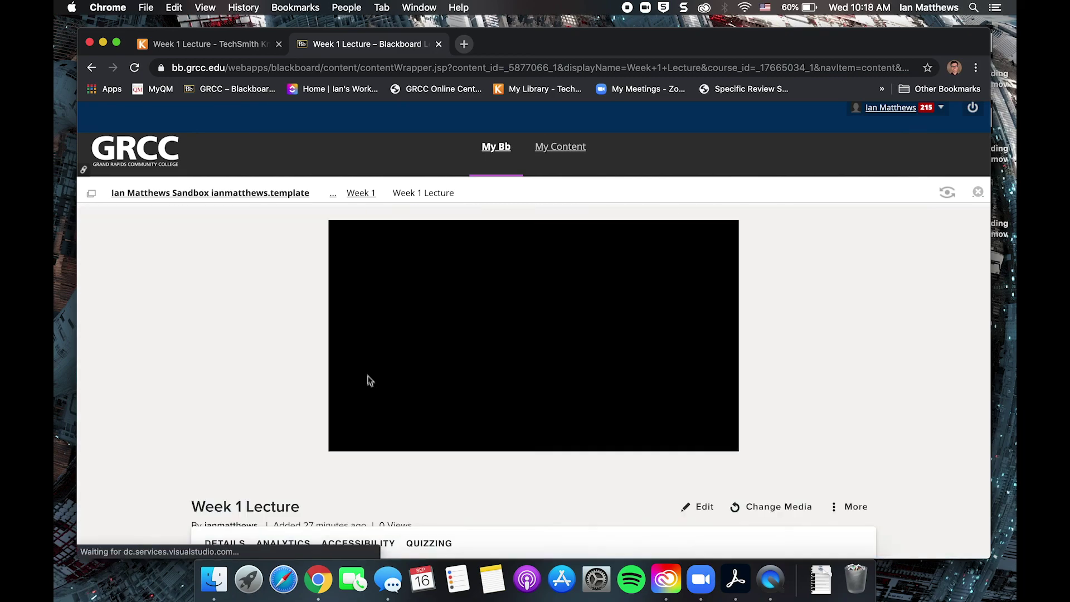
scroll(601, 382, "down", 5)
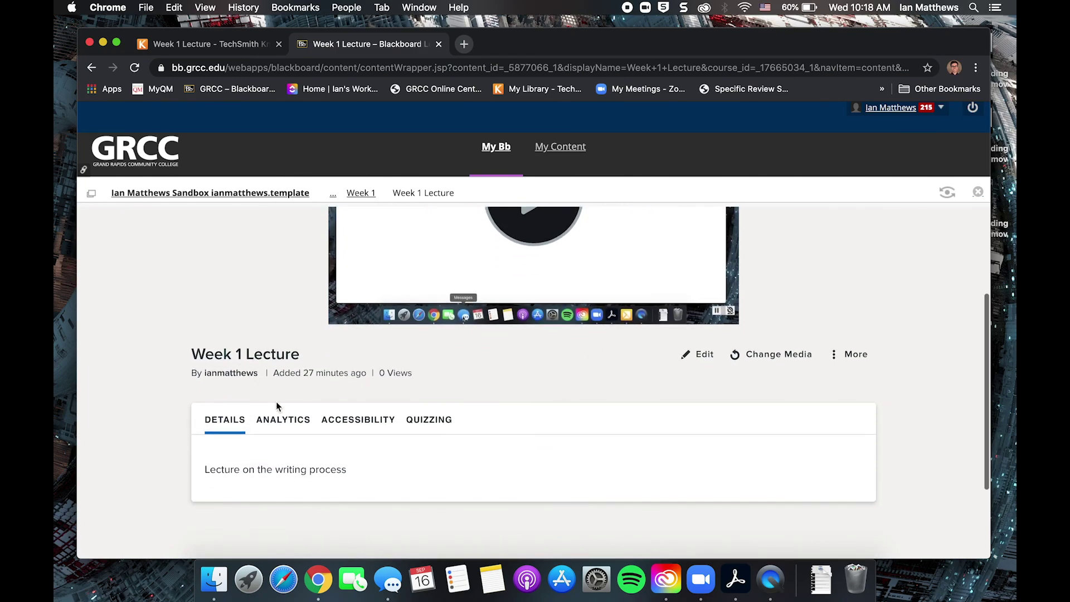
scroll(610, 365, "up", 5)
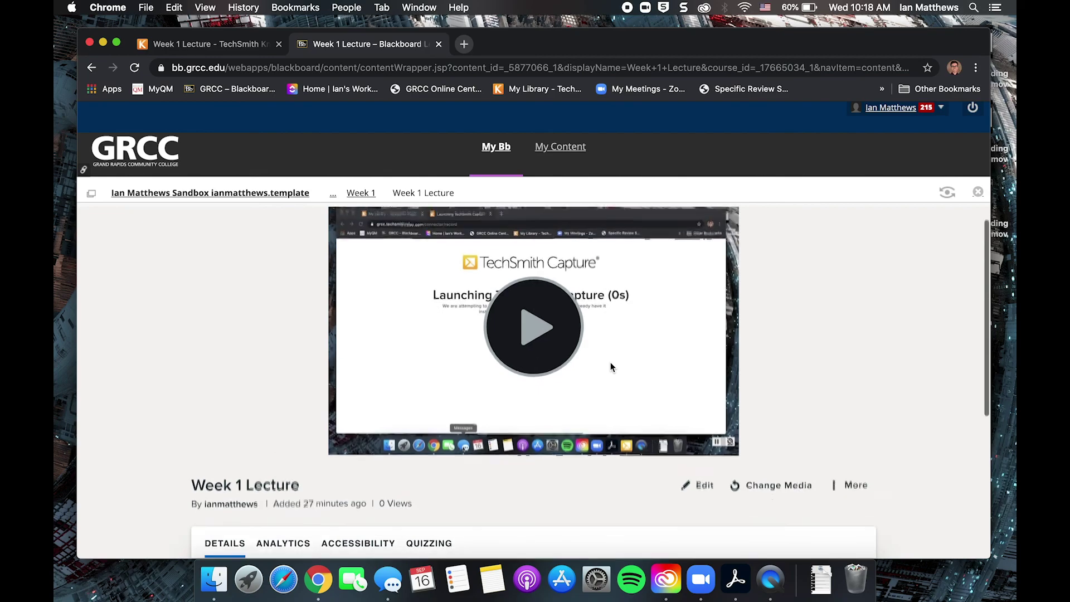
scroll(610, 367, "up", 1)
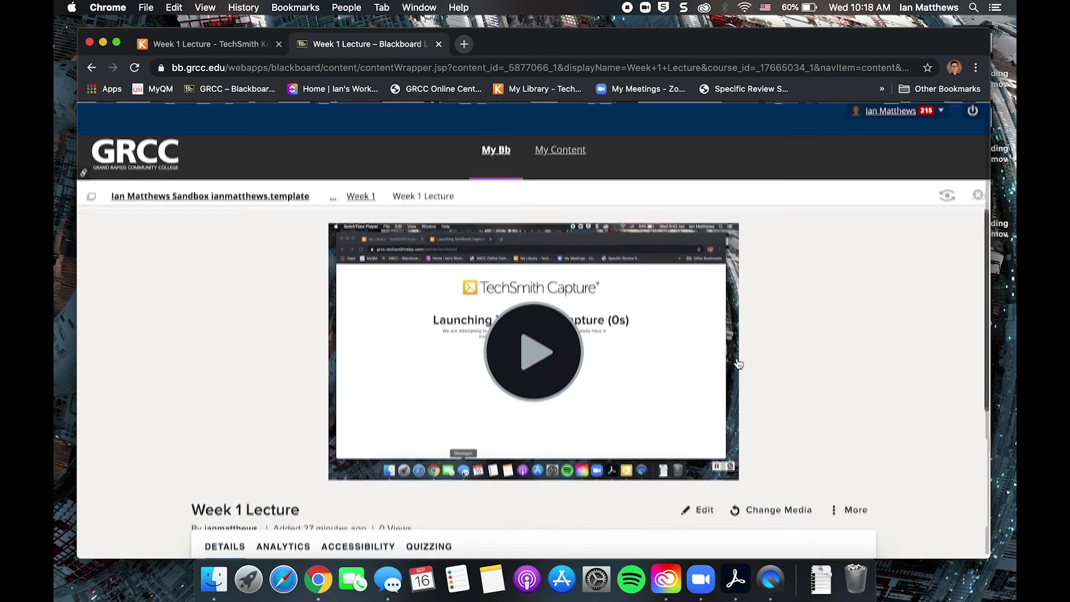
left_click(357, 198)
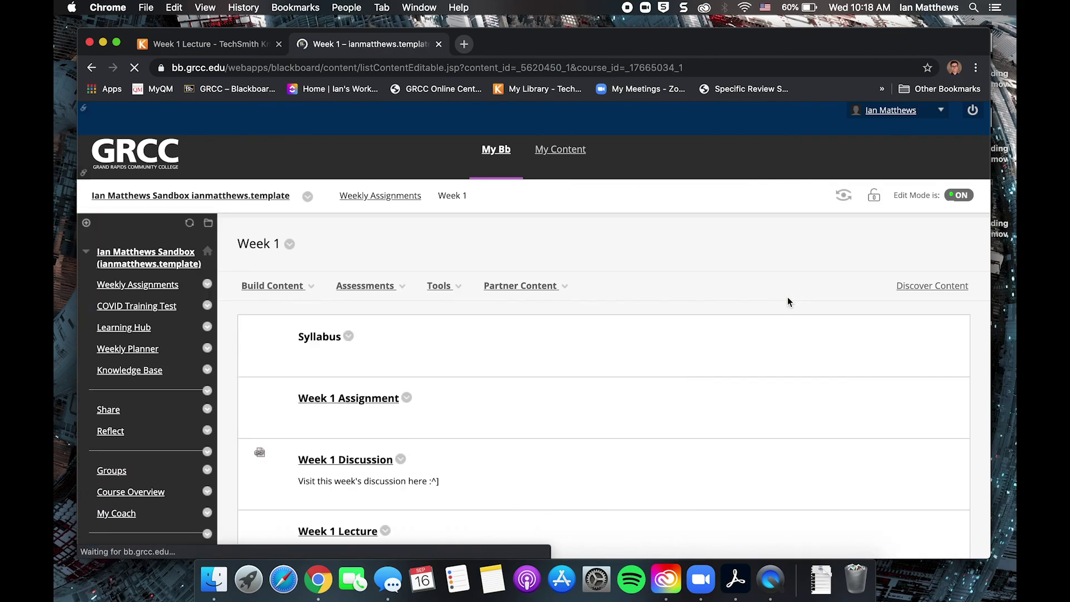
Step: View Week 1 Lecture in Student Preview, then exit the preview
left_click(852, 199)
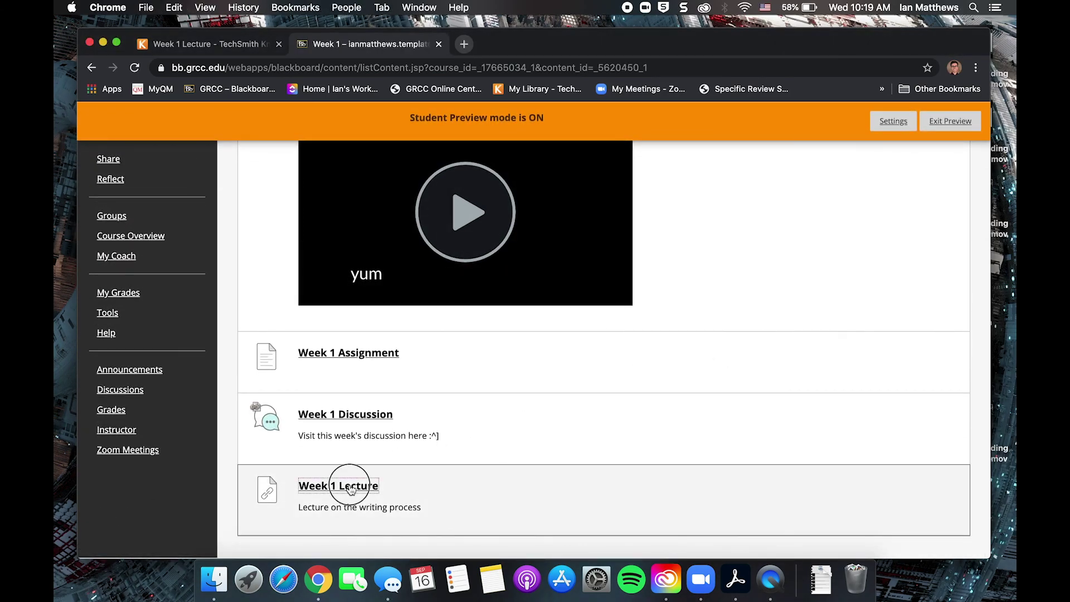
left_click(351, 485)
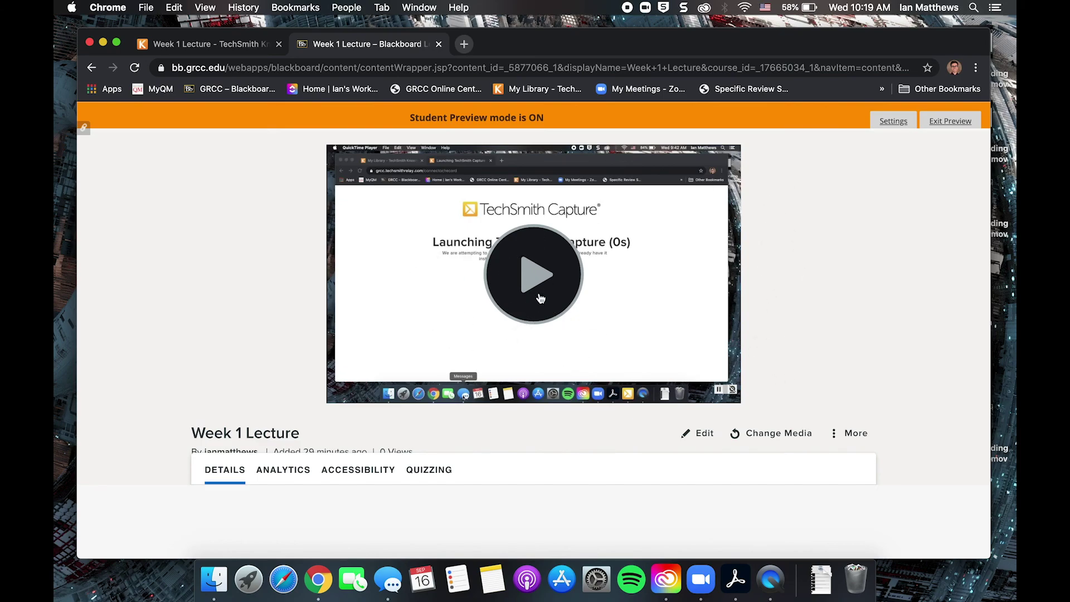
scroll(335, 440, "down", 5)
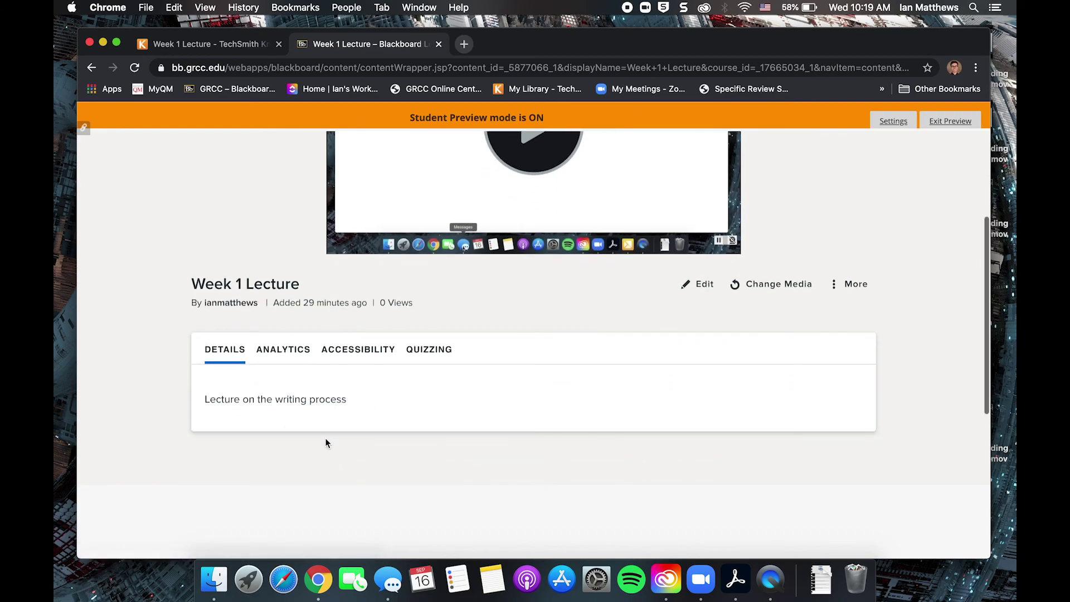
left_click(957, 121)
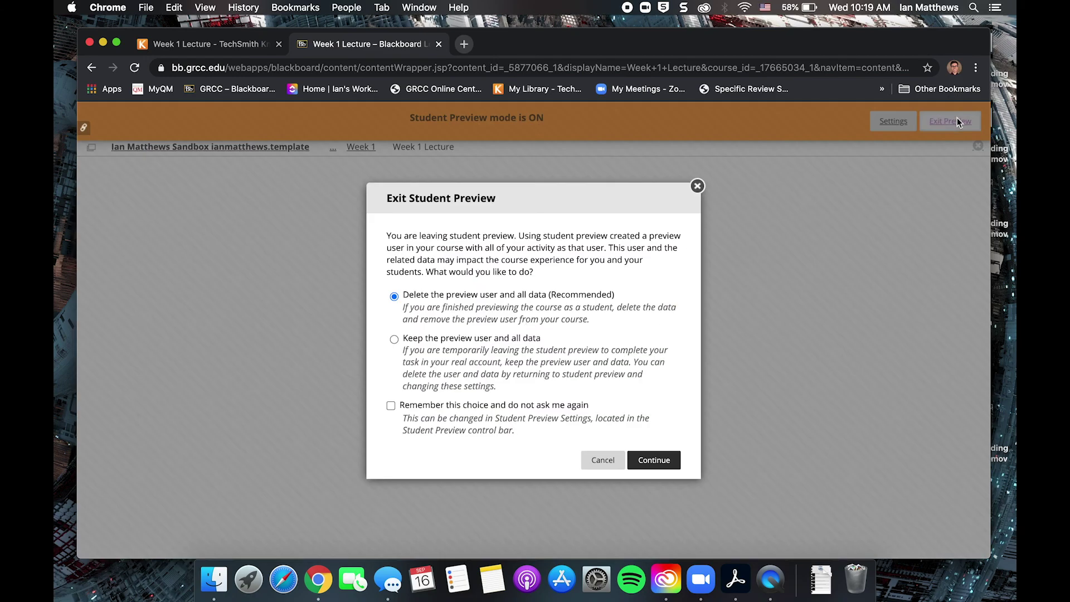
left_click(652, 463)
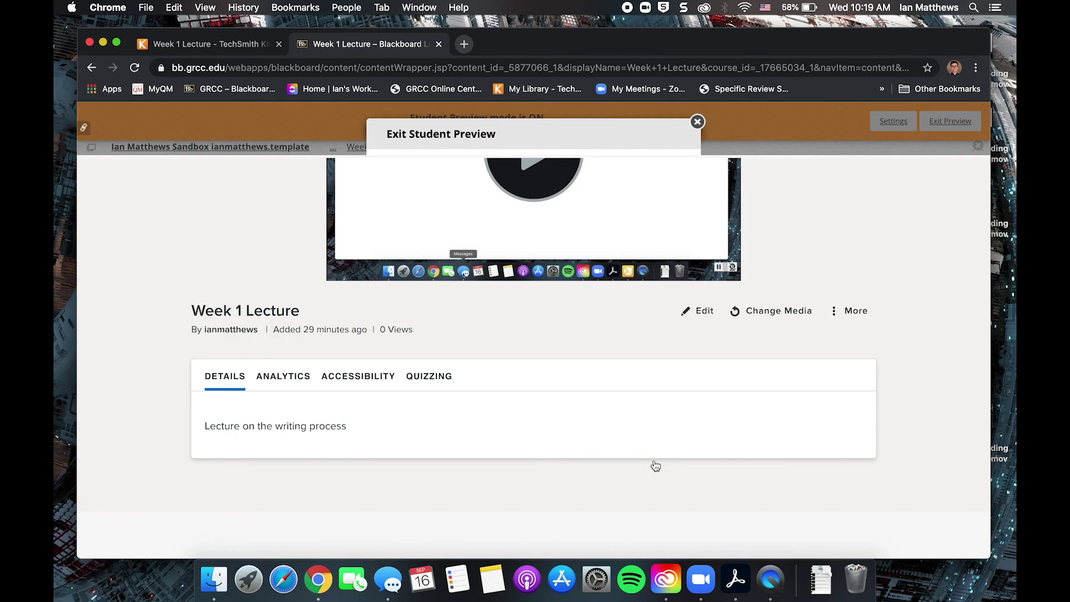